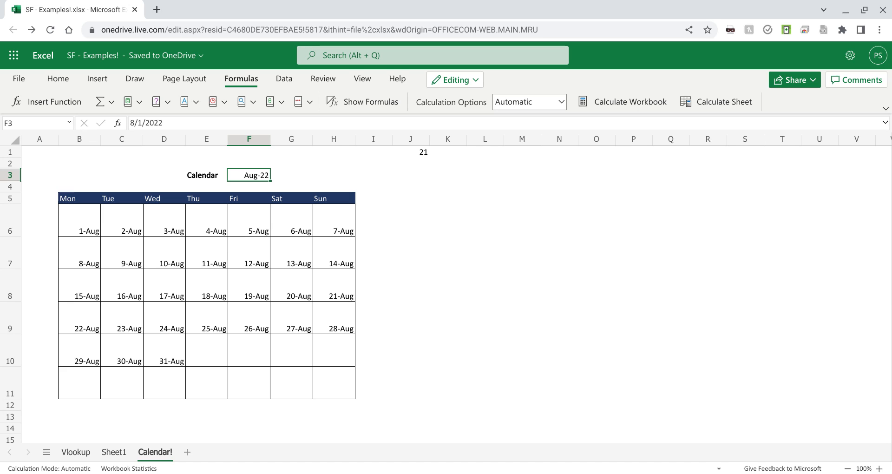
# Step: Set the calendar's month in cell F3 to Jul 2022
pyautogui.write('Jul ')
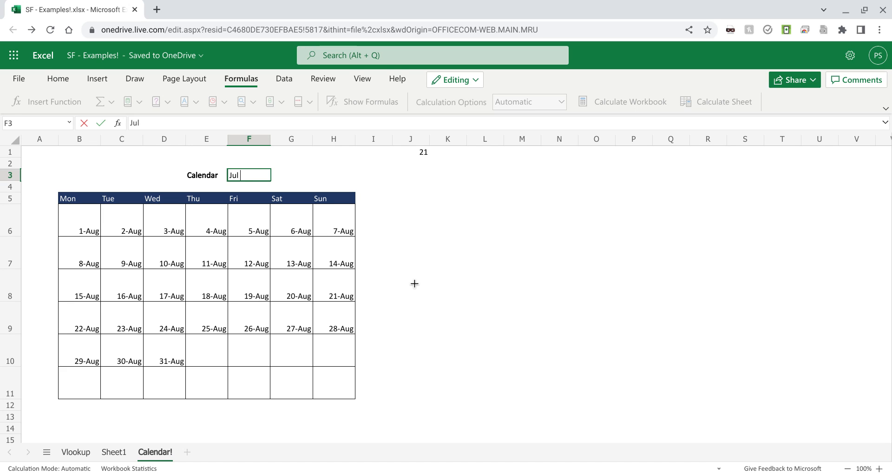
pyautogui.write('2022')
pyautogui.press('Return')
pyautogui.press('Up')
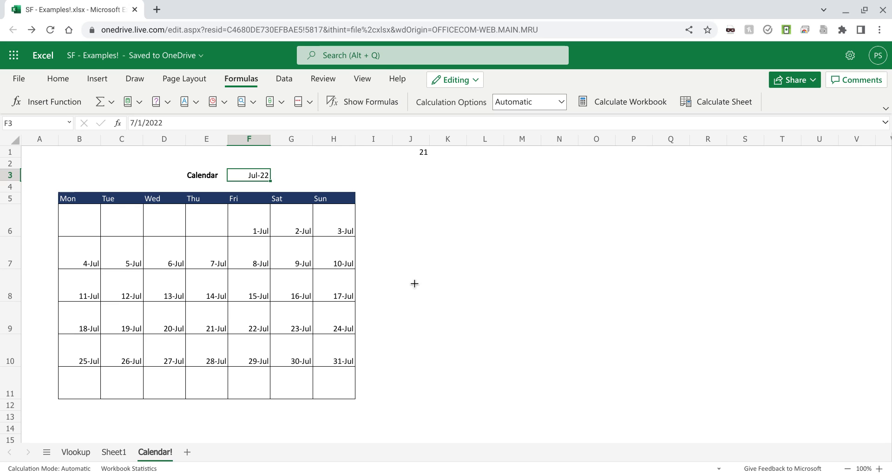
# Step: Set the calendar's month in cell F3 to Jan 2023
pyautogui.write('Jan 20922')
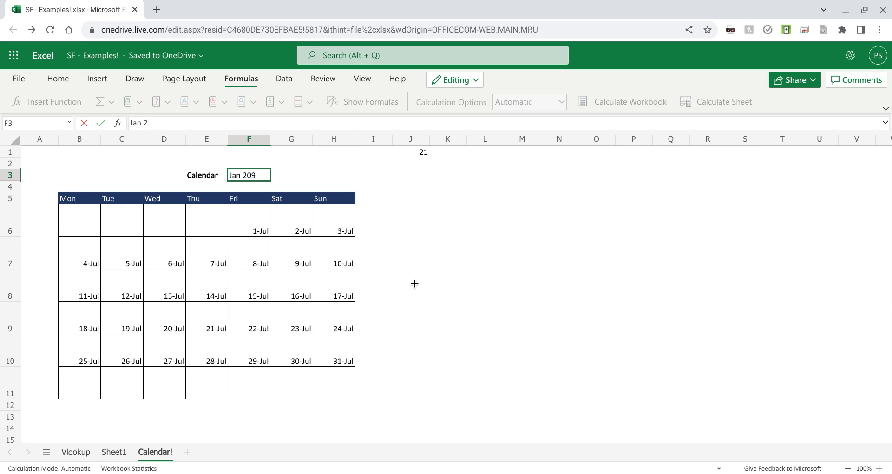
pyautogui.press('BackSpace')
pyautogui.press('BackSpace')
pyautogui.press('BackSpace')
pyautogui.write('23')
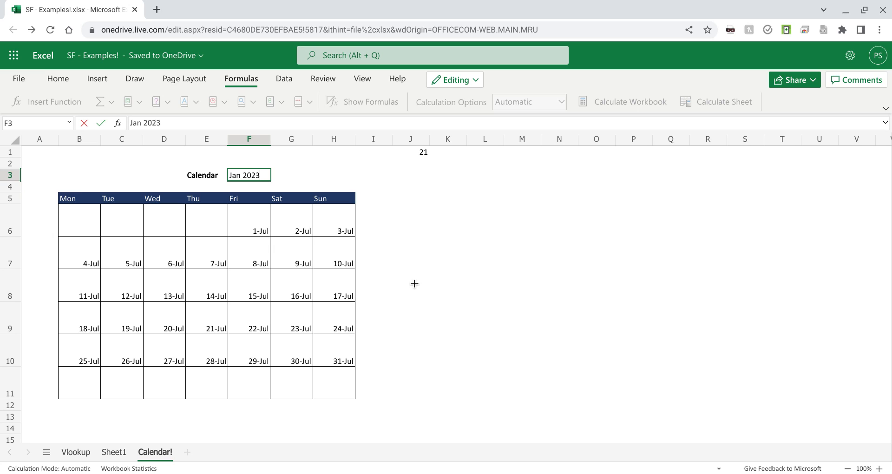
pyautogui.press('Return')
# Step: Examine the calendar grid from the weekday headings through the first week to the last week in row 11, including the day formulas
pyautogui.press('Down')
pyautogui.press('Down')
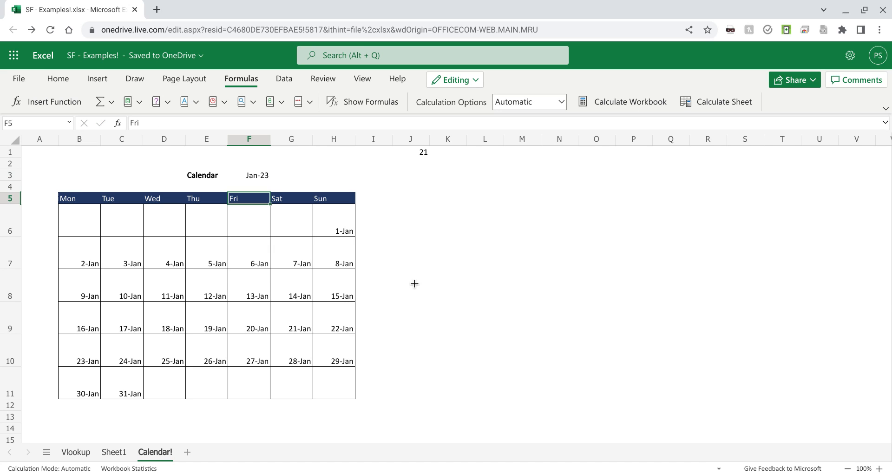
pyautogui.press('Left')
pyautogui.press('Left')
pyautogui.press('Left')
pyautogui.press('Left')
pyautogui.press('Right')
pyautogui.press('Right')
pyautogui.press('Right')
pyautogui.press('Right')
pyautogui.press('Right')
pyautogui.press('Right')
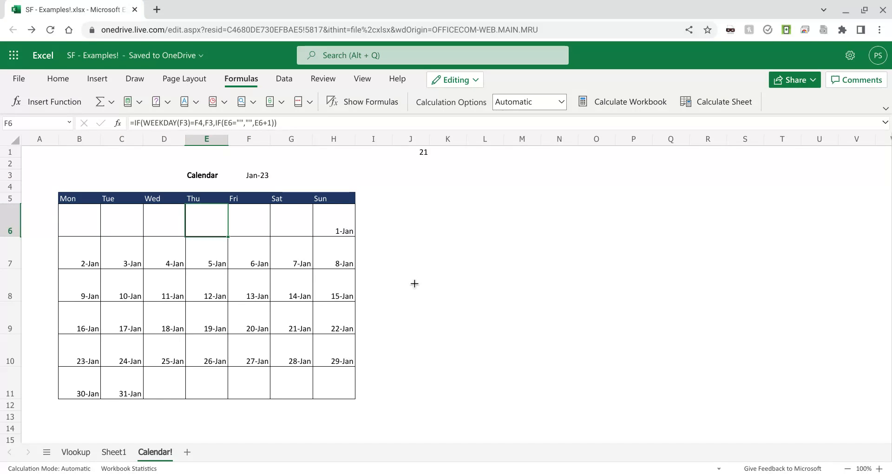
pyautogui.press('Down')
pyautogui.press('Down')
pyautogui.press('Down')
pyautogui.press('Down')
pyautogui.press('Down')
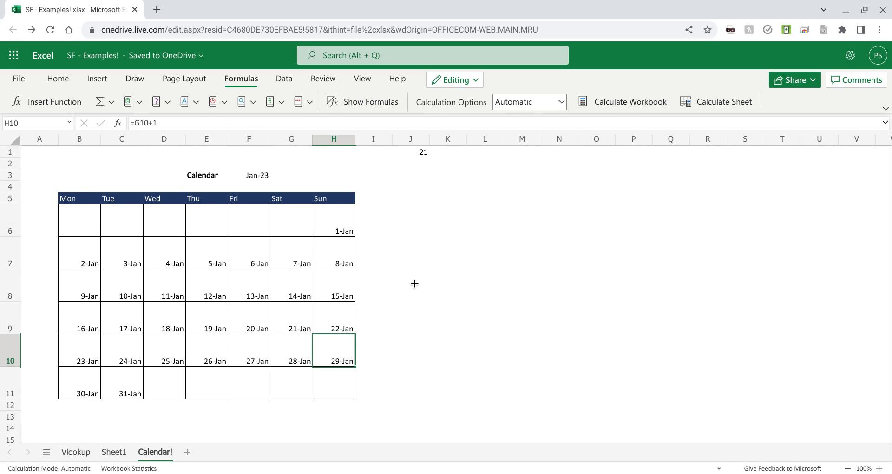
pyautogui.press('Left')
pyautogui.press('Left')
pyautogui.press('Left')
pyautogui.press('Left')
pyautogui.press('Left')
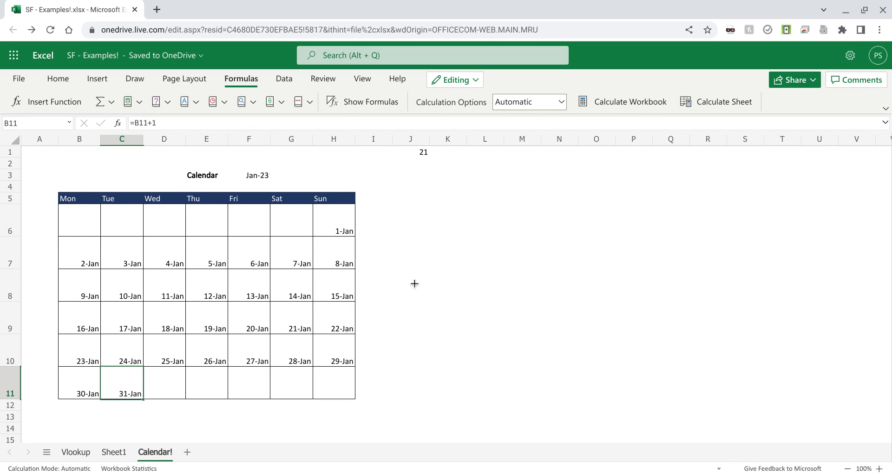
pyautogui.press('Left')
pyautogui.press('Up')
pyautogui.press('Up')
pyautogui.press('Up')
pyautogui.press('Up')
pyautogui.press('Up')
pyautogui.press('Up')
pyautogui.press('Down')
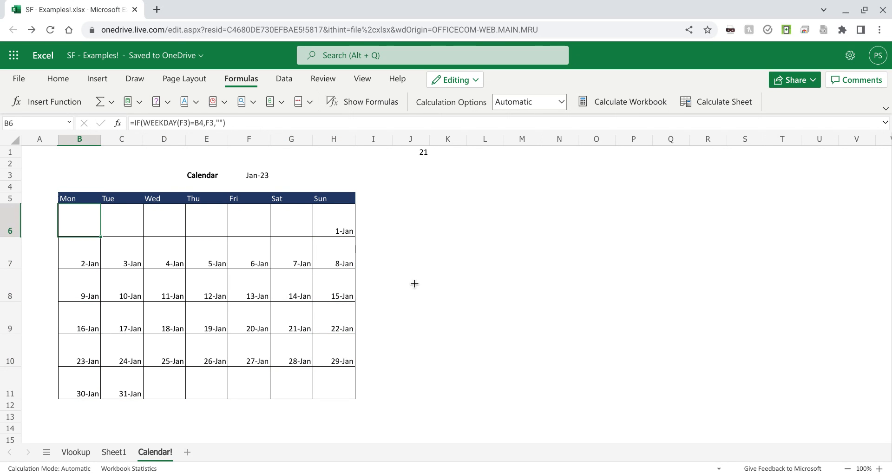
# Step: Examine the WEEKDAY formulas in the first-week cells of row 6, from Monday across the week
pyautogui.press('Up')
pyautogui.press('Down')
pyautogui.press('Right')
pyautogui.press('Right')
pyautogui.press('Right')
pyautogui.press('Right')
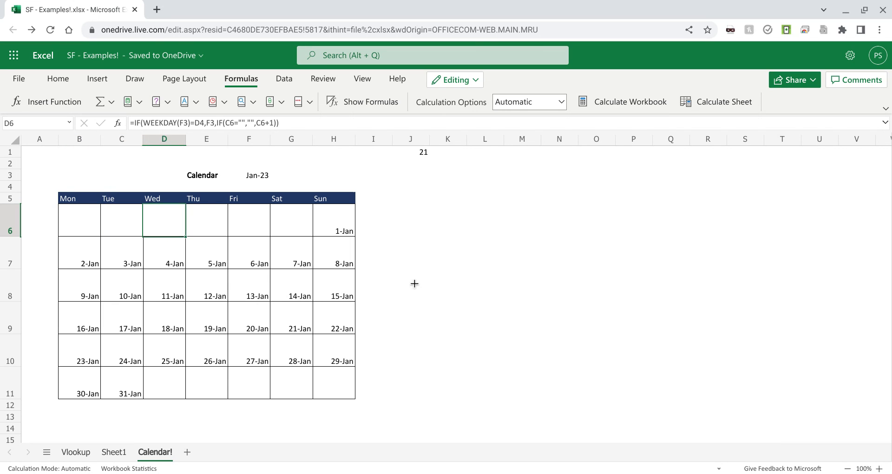
pyautogui.press('Right')
pyautogui.press('Right')
pyautogui.press('Left')
pyautogui.press('Left')
pyautogui.press('Left')
pyautogui.press('Left')
pyautogui.press('Left')
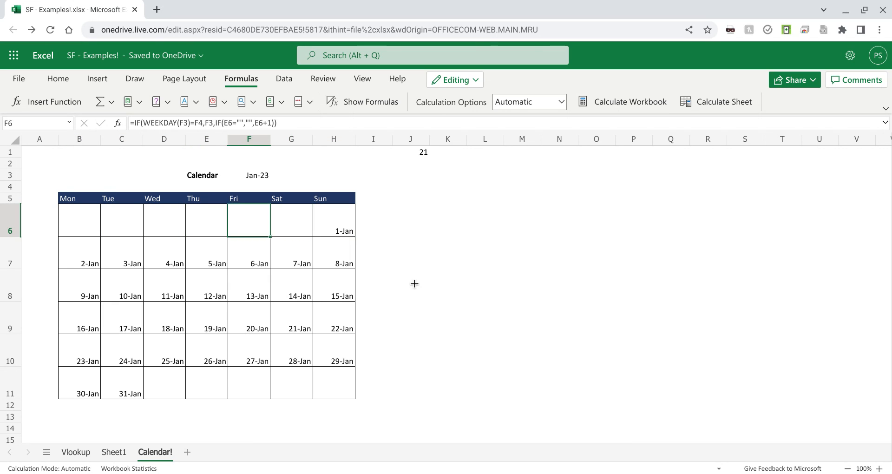
pyautogui.press('Left')
# Step: Set the calendar's month in cell F3 to Aug 2022
pyautogui.press('Up')
pyautogui.press('Up')
pyautogui.press('Up')
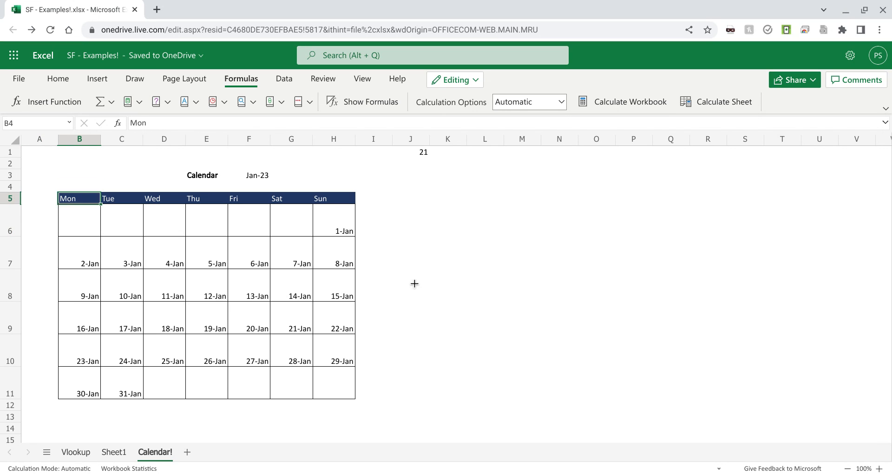
pyautogui.press('Right')
pyautogui.press('Right')
pyautogui.press('Right')
pyautogui.press('Right')
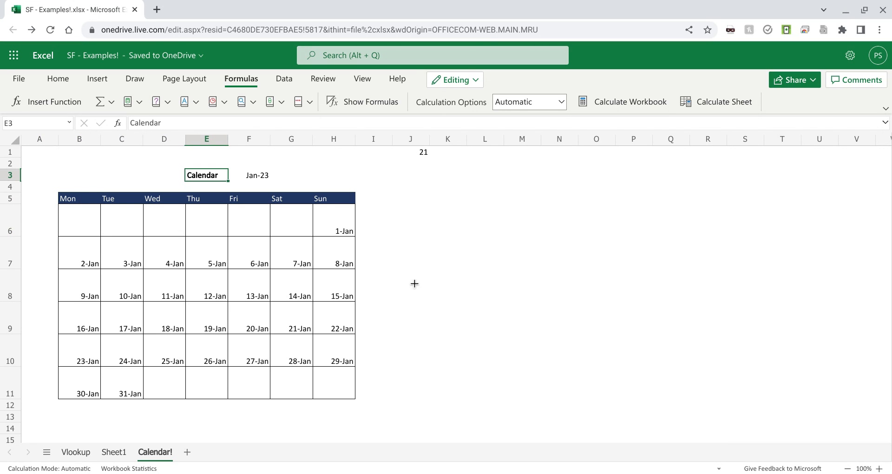
pyautogui.press('Left')
pyautogui.press('Right')
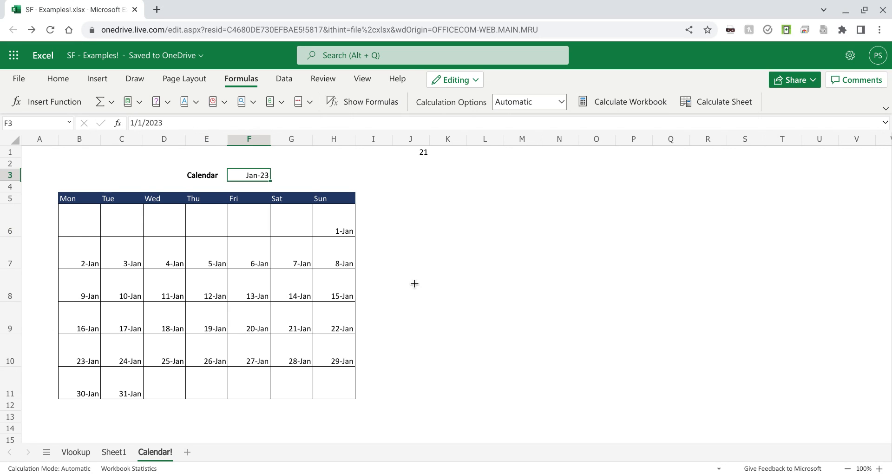
pyautogui.press('Up')
pyautogui.press('Down')
pyautogui.write('Aug')
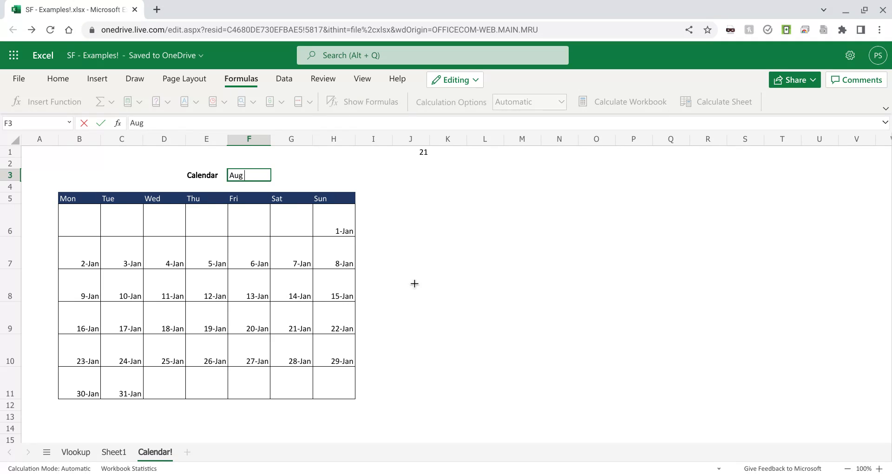
pyautogui.write(' 2022')
pyautogui.press('Return')
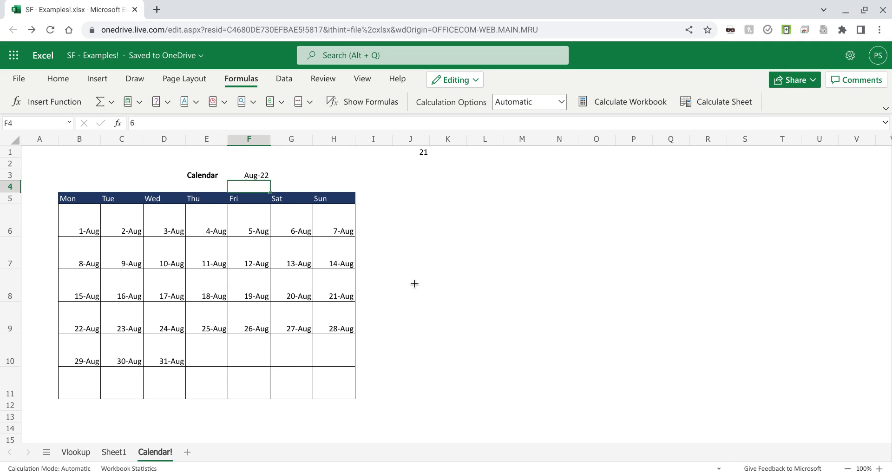
# Step: Review the month cell F3 and select the weekday headings Mon to Sun in B5:H5
pyautogui.press('Up')
pyautogui.press('Down')
pyautogui.press('Up')
pyautogui.press('Down')
pyautogui.press('Down')
pyautogui.press('Left')
pyautogui.press('Left')
pyautogui.press('Left')
pyautogui.press('Left')
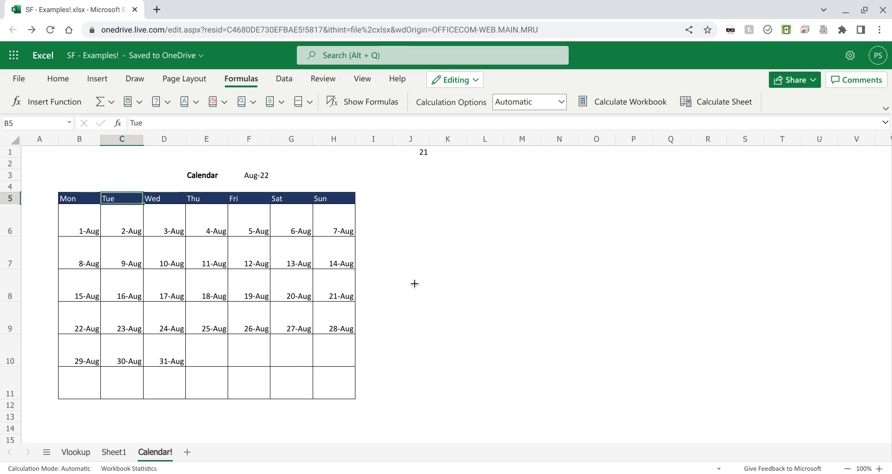
pyautogui.hotkey('shift', 'Right')
pyautogui.hotkey('shift', 'Right')
pyautogui.hotkey('shift', 'Right')
pyautogui.hotkey('shift', 'Right')
pyautogui.hotkey('shift', 'Right')
pyautogui.hotkey('shift', 'Right')
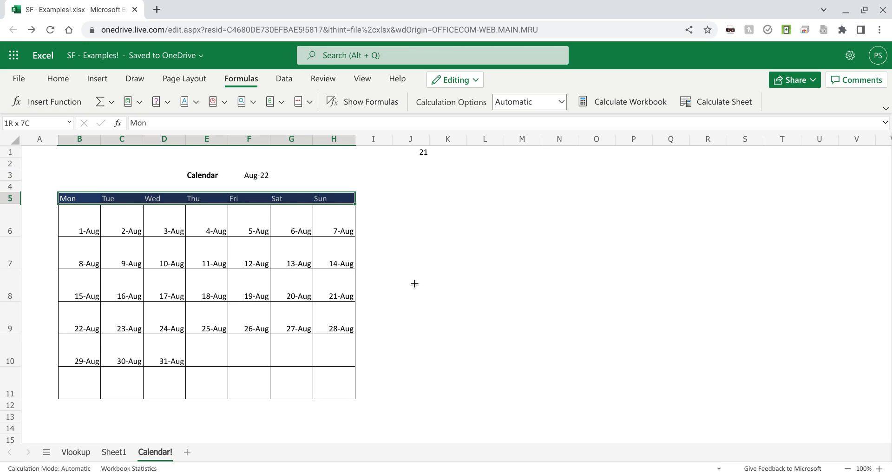
# Step: Check the helper numbers in row 4 against the weekday headings directly below them
pyautogui.press('Up')
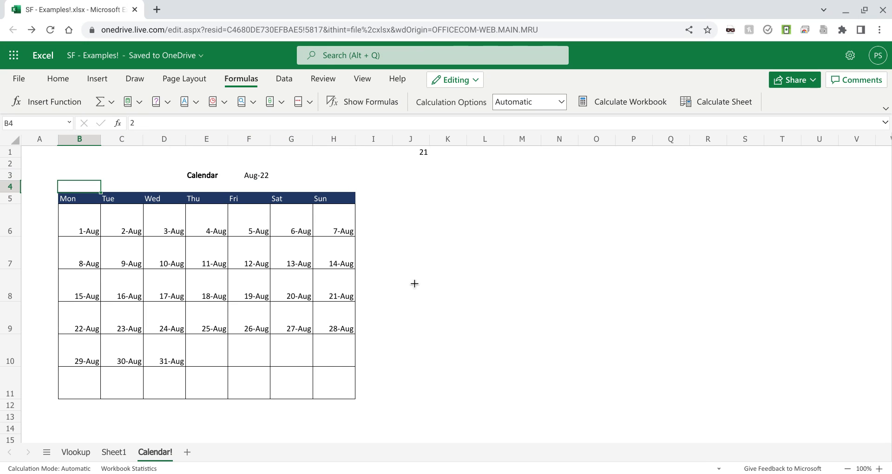
pyautogui.press('Right')
pyautogui.press('Right')
pyautogui.press('Right')
pyautogui.press('Right')
pyautogui.press('Right')
pyautogui.press('Down')
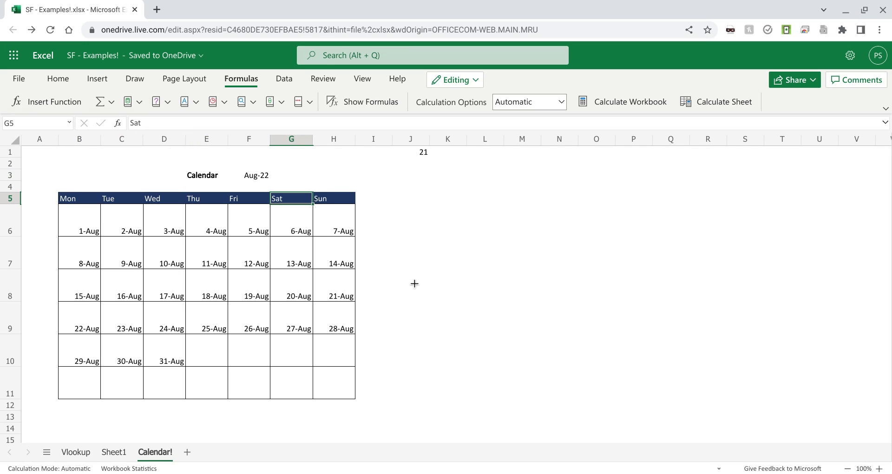
pyautogui.press('Left')
pyautogui.press('Left')
pyautogui.press('Left')
pyautogui.press('Left')
pyautogui.press('Left')
pyautogui.press('Left')
pyautogui.press('Right')
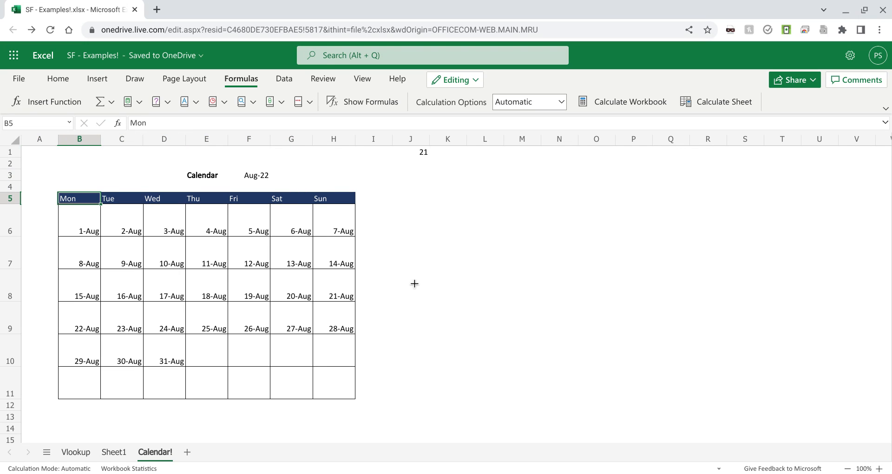
pyautogui.press('Right')
pyautogui.press('Right')
pyautogui.press('Right')
pyautogui.press('Right')
pyautogui.press('Right')
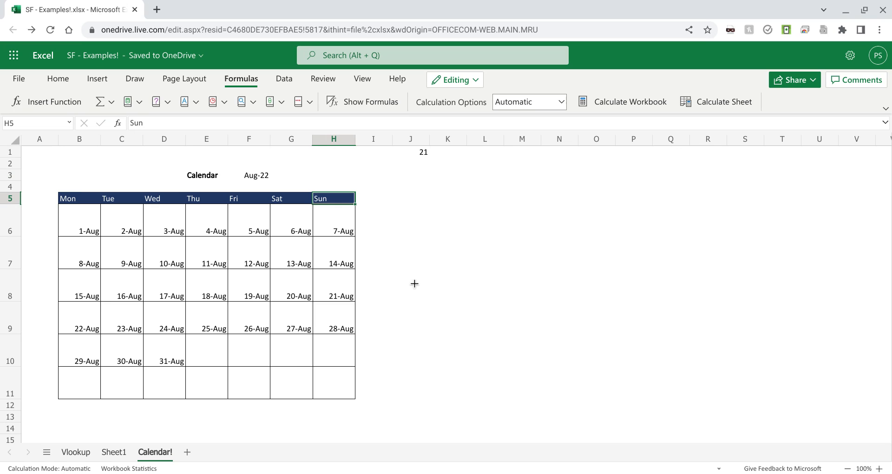
# Step: Examine the weekday numbers stored in the blank-looking cells B4:H4 above the headings
pyautogui.press('Up')
pyautogui.press('Left')
pyautogui.press('Left')
pyautogui.press('Left')
pyautogui.press('Left')
pyautogui.press('Left')
pyautogui.press('Left')
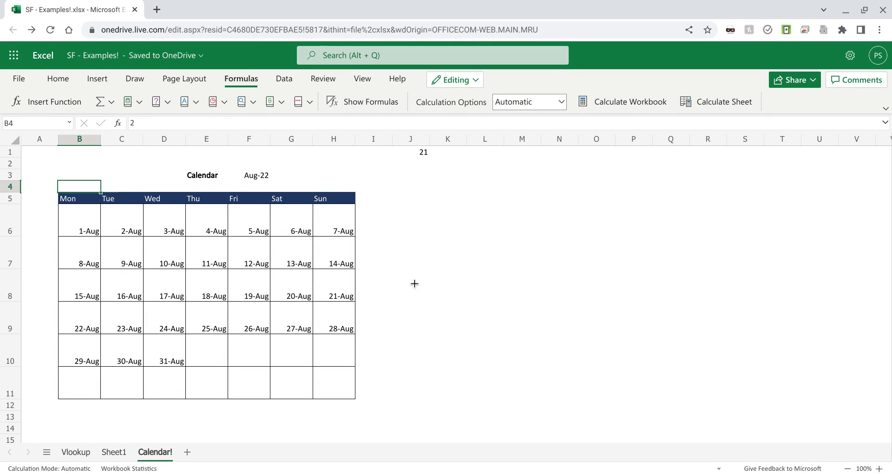
pyautogui.hotkey('shift', 'Right')
pyautogui.hotkey('shift', 'Left')
pyautogui.press('Right')
pyautogui.press('Right')
pyautogui.press('Right')
pyautogui.press('Right')
pyautogui.press('Right')
pyautogui.press('Right')
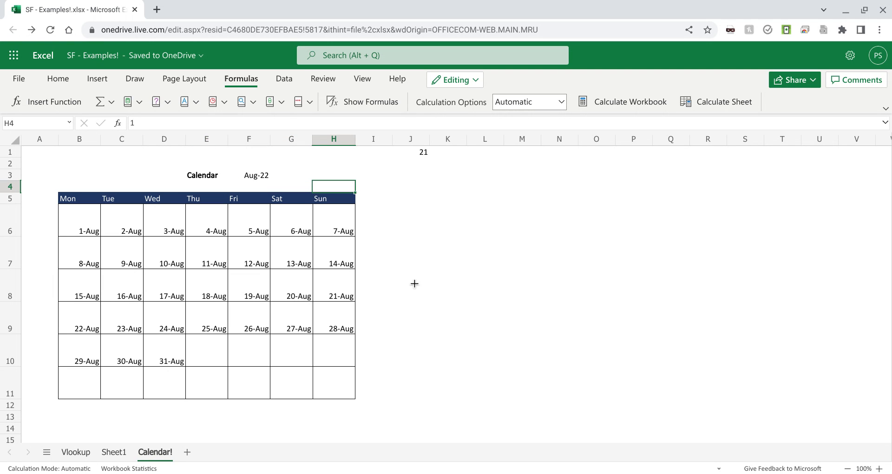
pyautogui.press('Left')
pyautogui.press('Left')
pyautogui.press('Left')
pyautogui.press('Right')
pyautogui.press('Right')
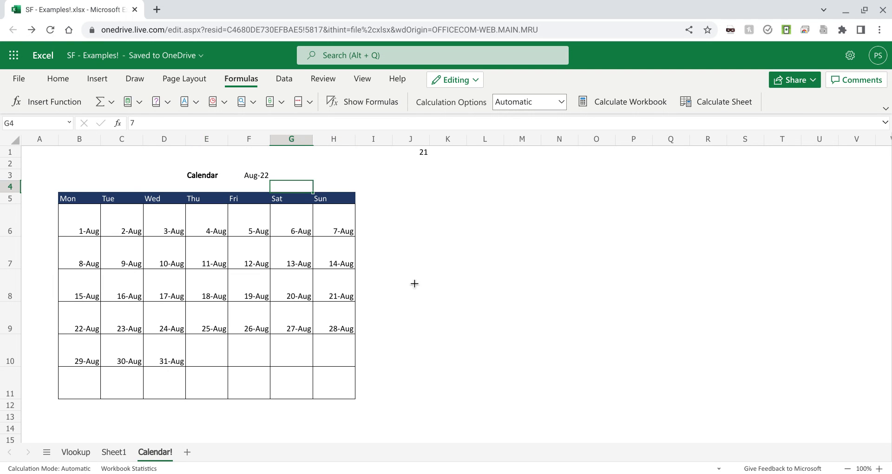
# Step: Review the weekday headings in row 5 from Monday through Sunday
pyautogui.press('Down')
pyautogui.press('Right')
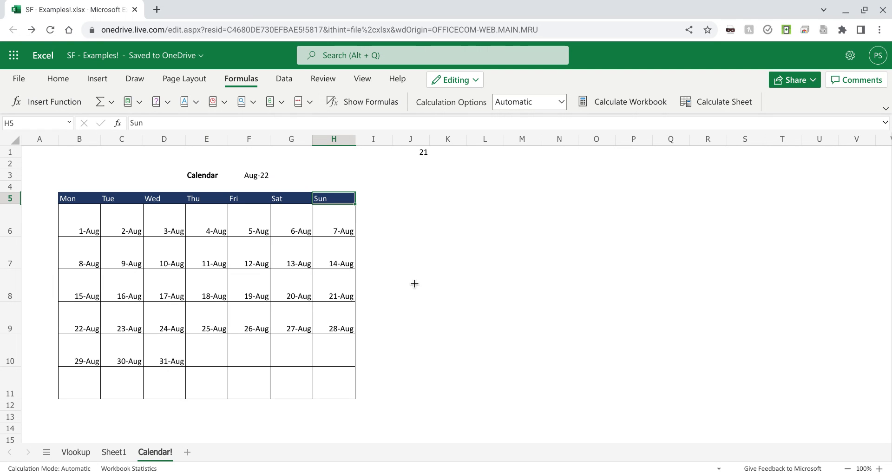
pyautogui.press('Left')
pyautogui.press('Left')
pyautogui.press('Left')
pyautogui.press('Left')
pyautogui.press('Left')
pyautogui.press('Left')
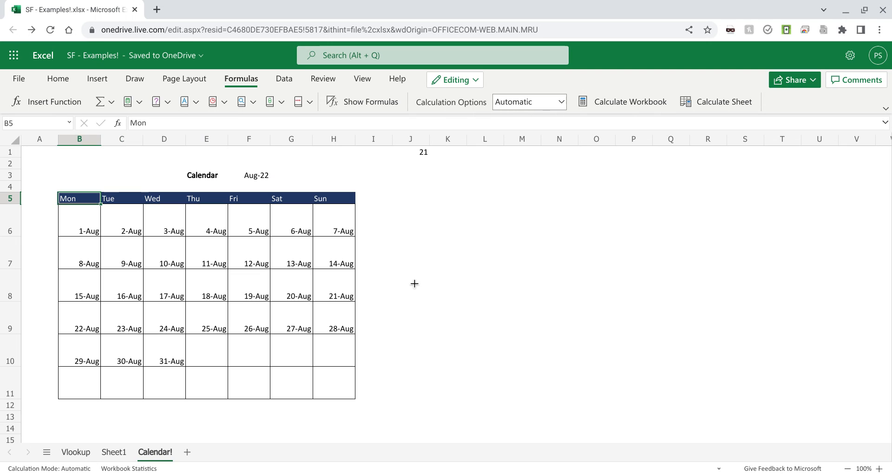
pyautogui.press('Right')
pyautogui.press('Right')
pyautogui.press('Right')
pyautogui.press('Right')
pyautogui.press('Right')
pyautogui.press('Left')
pyautogui.press('Left')
pyautogui.press('Left')
pyautogui.press('Left')
pyautogui.press('Left')
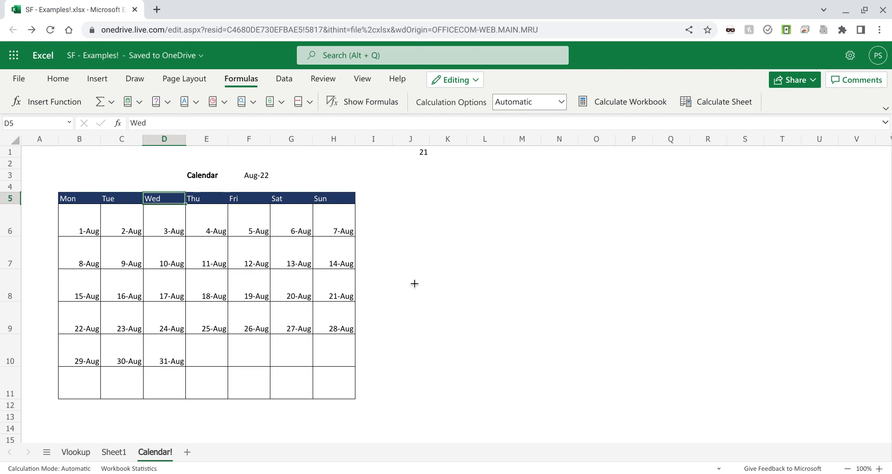
pyautogui.press('Right')
pyautogui.press('Right')
pyautogui.press('Right')
pyautogui.press('Right')
pyautogui.press('Right')
pyautogui.press('Right')
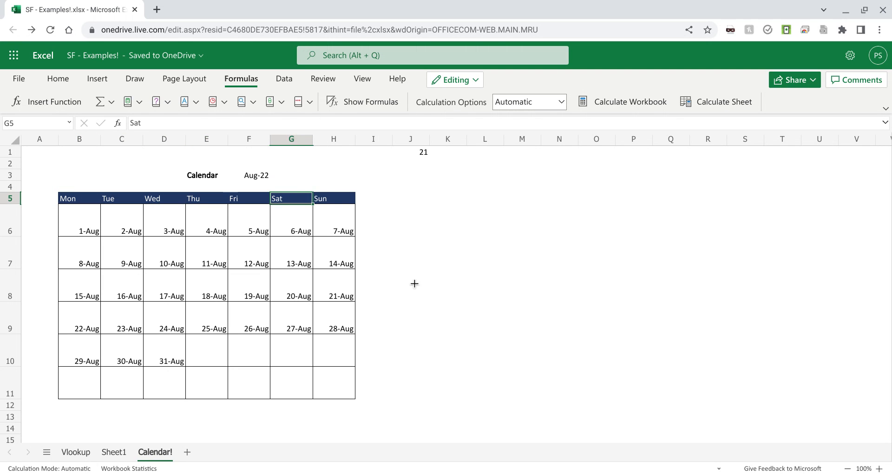
pyautogui.press('Left')
pyautogui.press('Left')
pyautogui.press('Left')
pyautogui.press('Left')
pyautogui.press('Left')
pyautogui.press('Left')
pyautogui.press('Left')
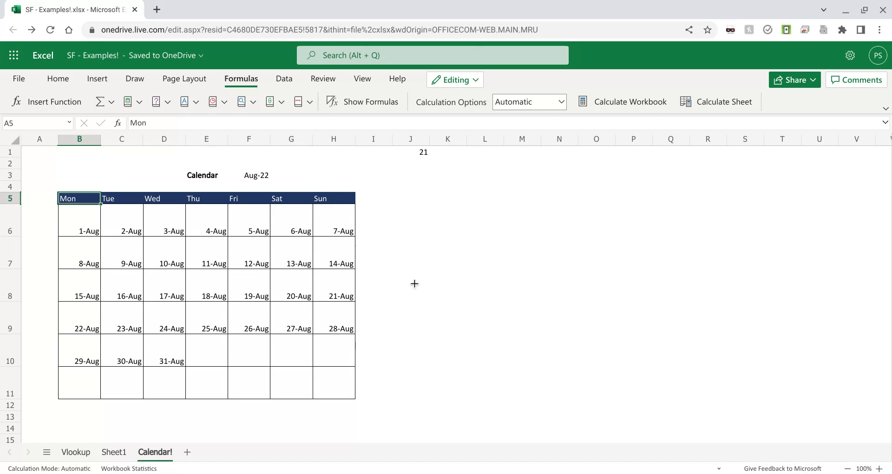
pyautogui.press('Right')
pyautogui.press('Right')
pyautogui.press('Right')
pyautogui.press('Right')
pyautogui.press('Right')
pyautogui.press('Right')
pyautogui.press('Right')
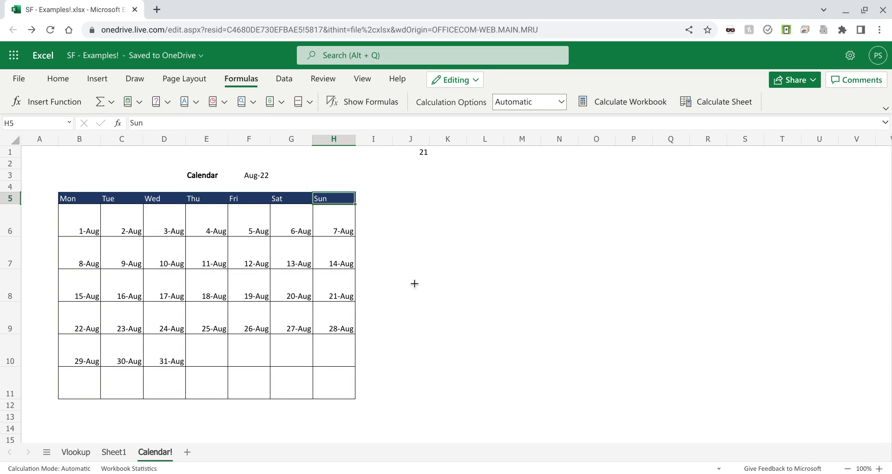
pyautogui.press('Left')
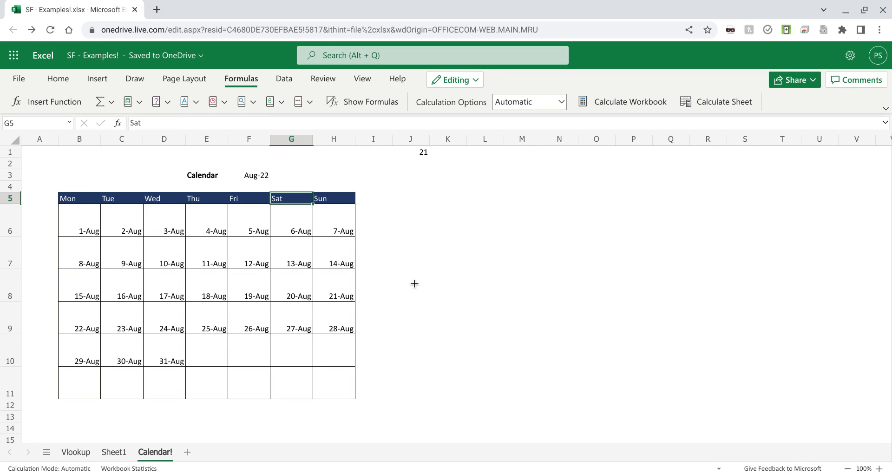
# Step: Examine the formula in B6 and select the first-week cells B6:H6
pyautogui.press('Up')
pyautogui.press('Left')
pyautogui.press('Left')
pyautogui.press('Left')
pyautogui.press('Left')
pyautogui.press('Left')
pyautogui.press('Left')
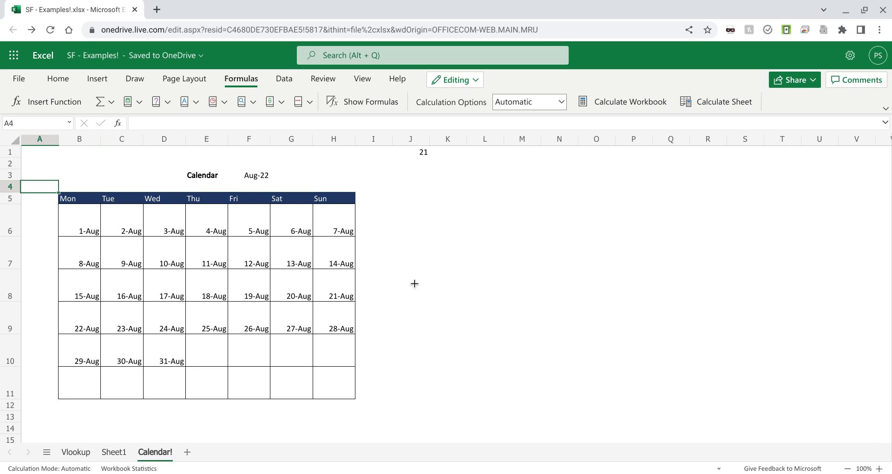
pyautogui.press('Right')
pyautogui.press('Down')
pyautogui.press('Down')
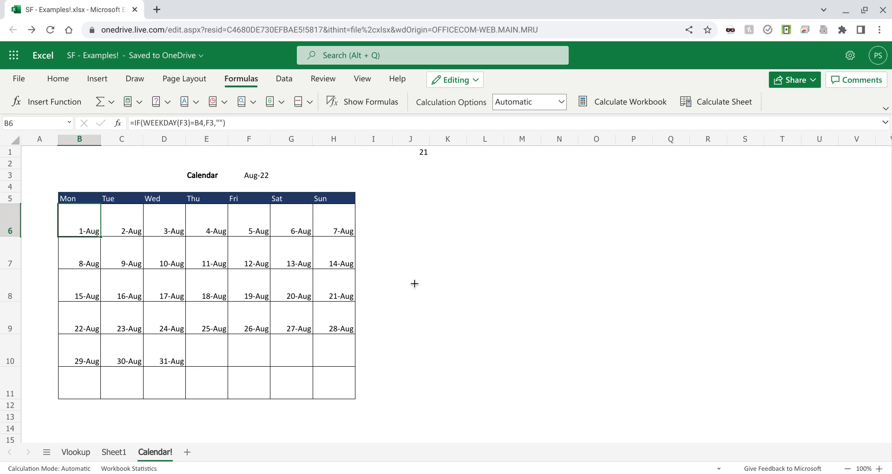
pyautogui.hotkey('shift', 'Right')
pyautogui.hotkey('shift', 'Right')
pyautogui.hotkey('shift', 'Right')
pyautogui.hotkey('shift', 'Right')
pyautogui.hotkey('shift', 'Right')
pyautogui.hotkey('shift', 'Right')
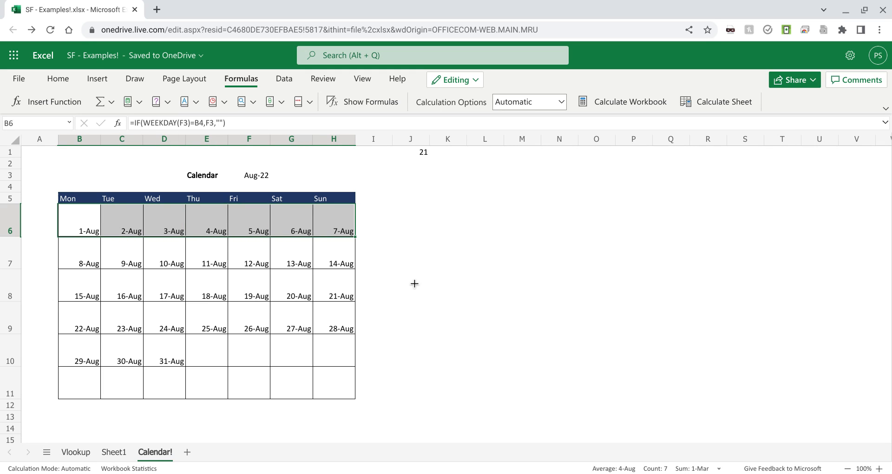
# Step: Check the cells B4 and F3 that the first-week formula refers to, and return to the formula in B6
pyautogui.press('Up')
pyautogui.press('Up')
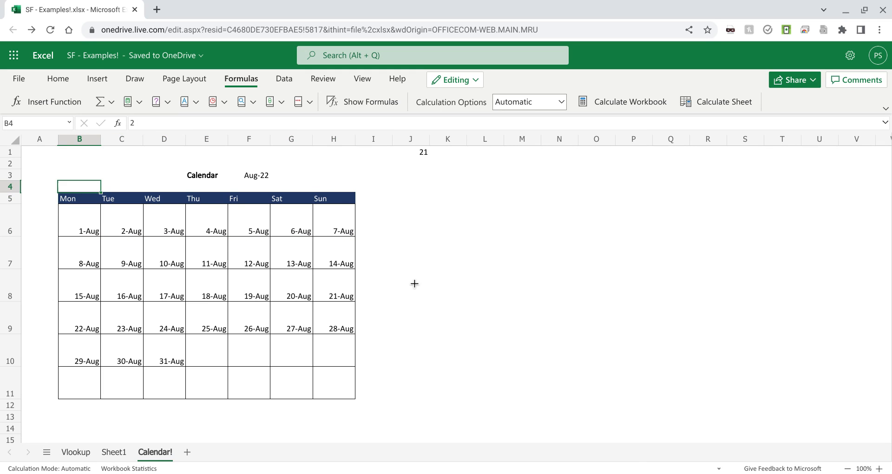
pyautogui.press('Right')
pyautogui.press('Right')
pyautogui.press('Right')
pyautogui.press('Right')
pyautogui.press('Up')
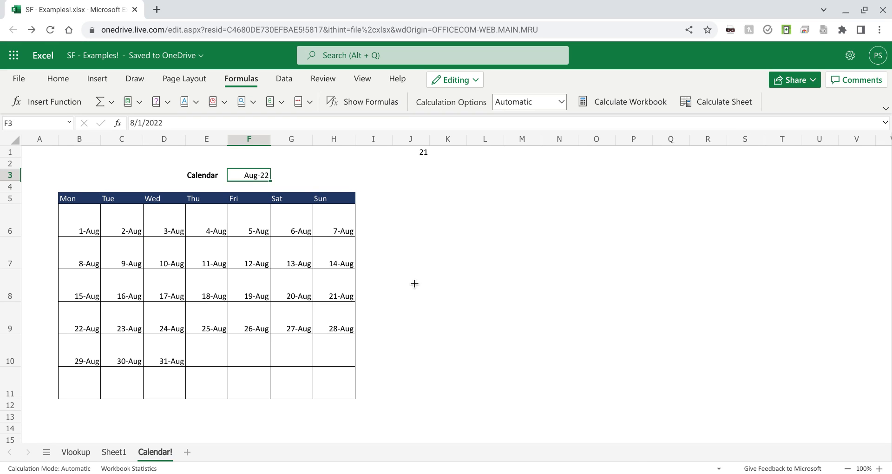
pyautogui.press('Down')
pyautogui.press('Down')
pyautogui.press('Down')
pyautogui.press('Left')
pyautogui.press('Left')
pyautogui.press('Left')
pyautogui.press('Left')
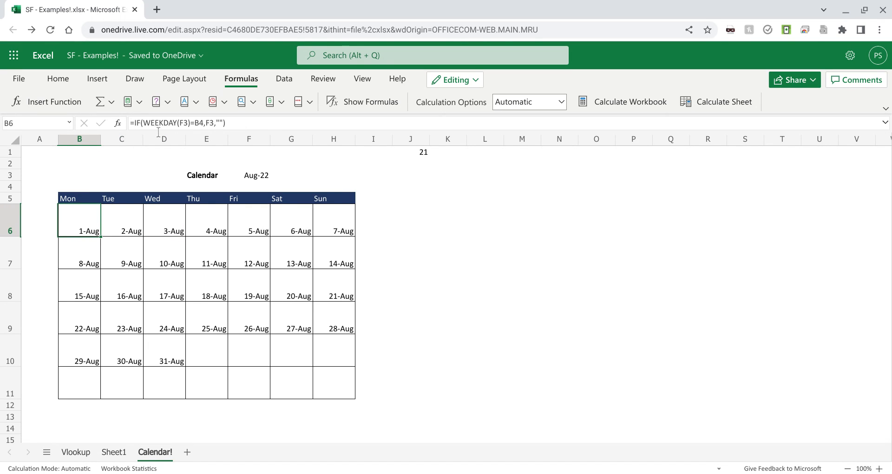
# Step: Enter =weekday in the empty cell L5, reading the function's description along the way
pyautogui.click(483, 199)
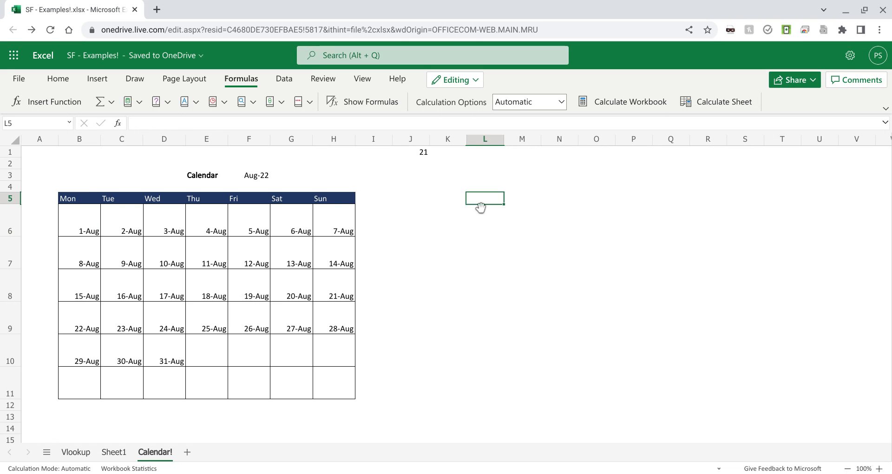
pyautogui.write('=wee')
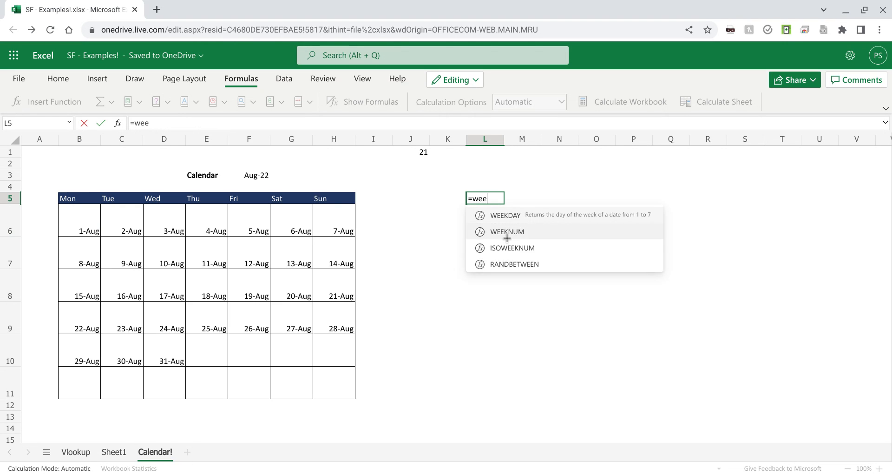
pyautogui.write('kday')
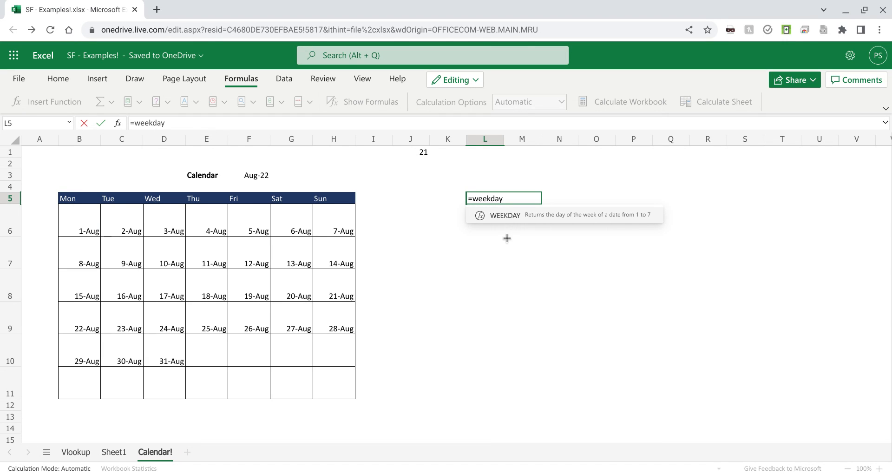
pyautogui.press('Return')
# Step: Delete the trial WEEKDAY entry from cell L5
pyautogui.press('Down')
pyautogui.press('Left')
pyautogui.press('Left')
pyautogui.press('Left')
pyautogui.press('Left')
pyautogui.press('Left')
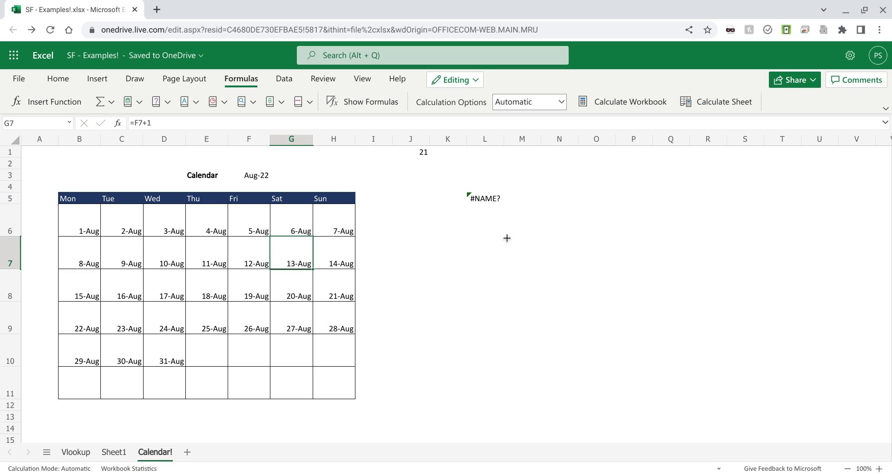
pyautogui.press('Left')
pyautogui.press('Up')
pyautogui.press('Right')
pyautogui.press('Right')
pyautogui.press('Right')
pyautogui.press('Right')
pyautogui.press('Up')
pyautogui.press('Right')
pyautogui.press('Right')
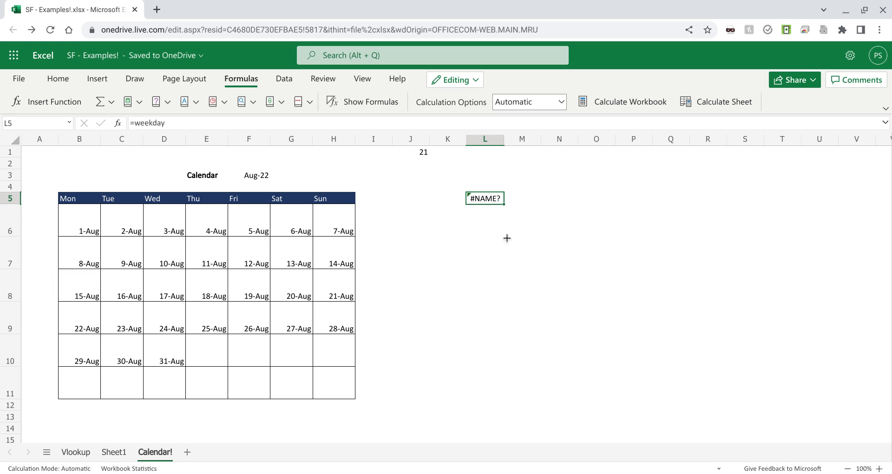
pyautogui.press('Delete')
# Step: Clear the stray number 21 from cell J1
pyautogui.press('Up')
pyautogui.press('Up')
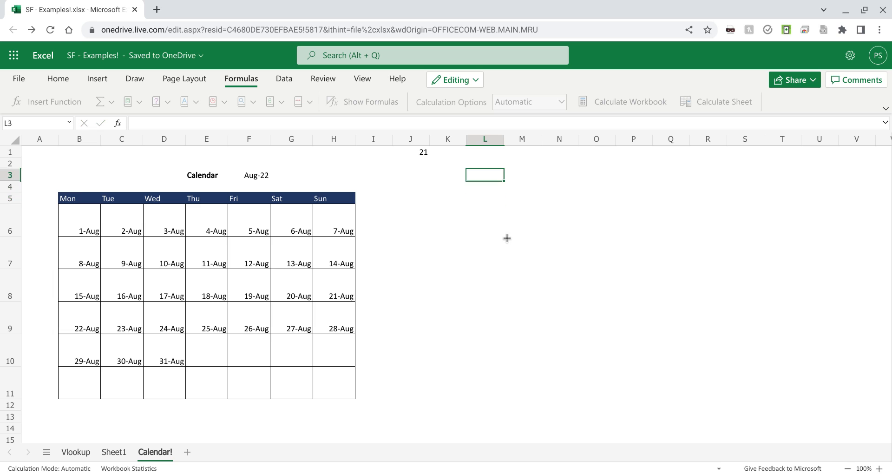
pyautogui.press('Up')
pyautogui.press('Up')
pyautogui.press('Left')
pyautogui.press('Left')
pyautogui.press('Down')
pyautogui.press('Down')
pyautogui.press('Down')
pyautogui.press('Down')
pyautogui.press('Down')
pyautogui.press('Down')
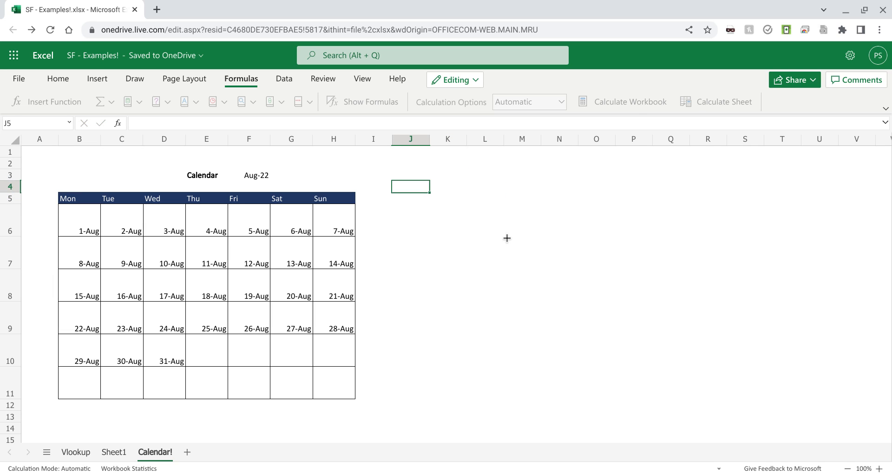
# Step: Examine the first-week formulas in row 6, from B6 across the neighbouring weekday cells
pyautogui.press('Left')
pyautogui.press('Left')
pyautogui.press('Left')
pyautogui.press('Left')
pyautogui.press('Left')
pyautogui.press('Left')
pyautogui.press('Left')
pyautogui.press('Up')
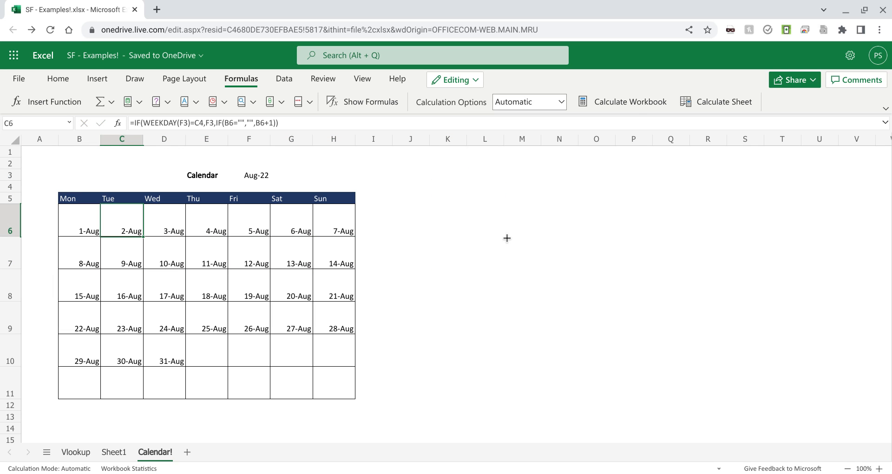
pyautogui.press('Left')
pyautogui.press('Right')
# Step: Check the month date in F3 against the nested IF formula in C6
pyautogui.press('Right')
pyautogui.press('Right')
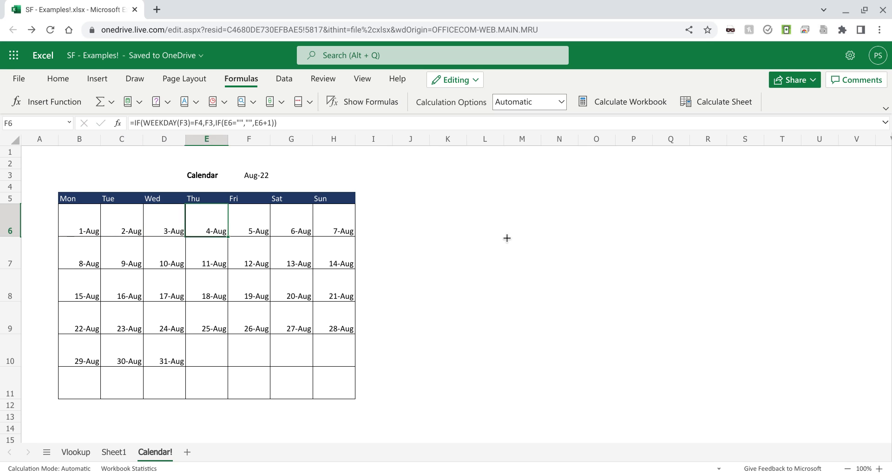
pyautogui.press('Right')
pyautogui.press('Up')
pyautogui.press('Up')
pyautogui.press('Up')
pyautogui.press('Down')
pyautogui.press('Down')
pyautogui.press('Down')
pyautogui.press('Left')
pyautogui.press('Left')
pyautogui.press('Left')
pyautogui.press('Left')
# Step: Revisit the start date in F3 and compare it with the WEEKDAY test in B6
pyautogui.press('Right')
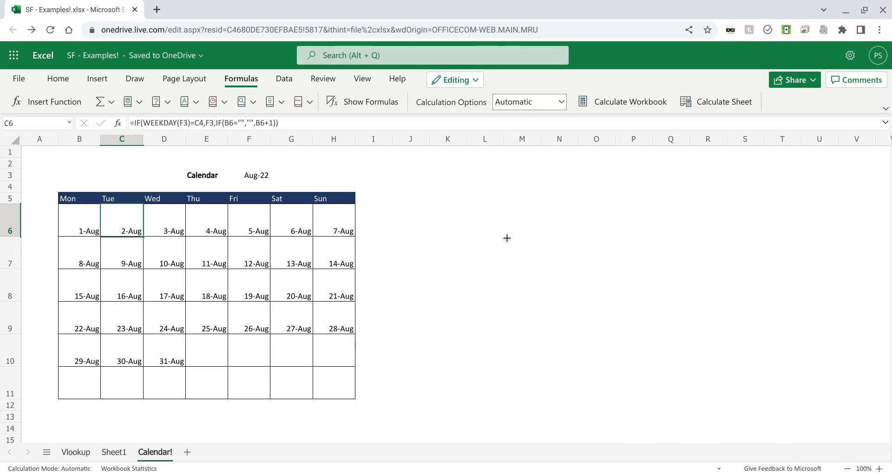
pyautogui.press('Right')
pyautogui.press('Right')
pyautogui.press('Up')
pyautogui.press('Up')
pyautogui.press('Up')
pyautogui.press('Right')
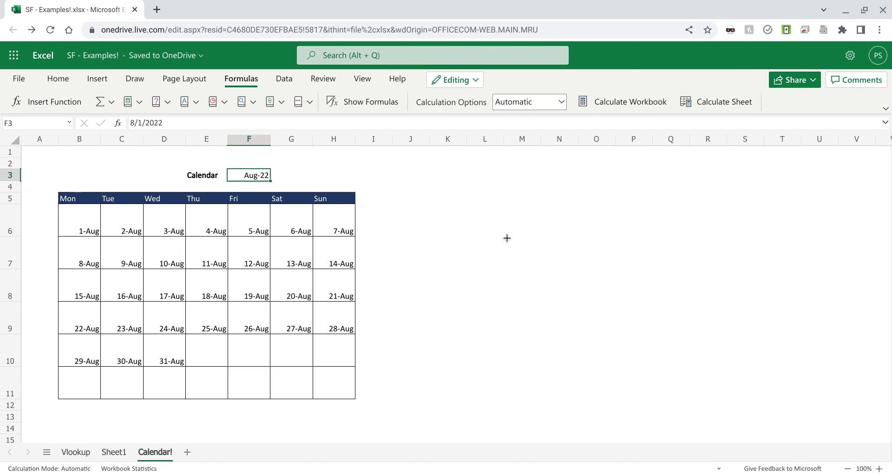
pyautogui.press('Down')
pyautogui.press('Down')
pyautogui.press('Down')
pyautogui.press('Left')
pyautogui.press('Left')
pyautogui.press('Left')
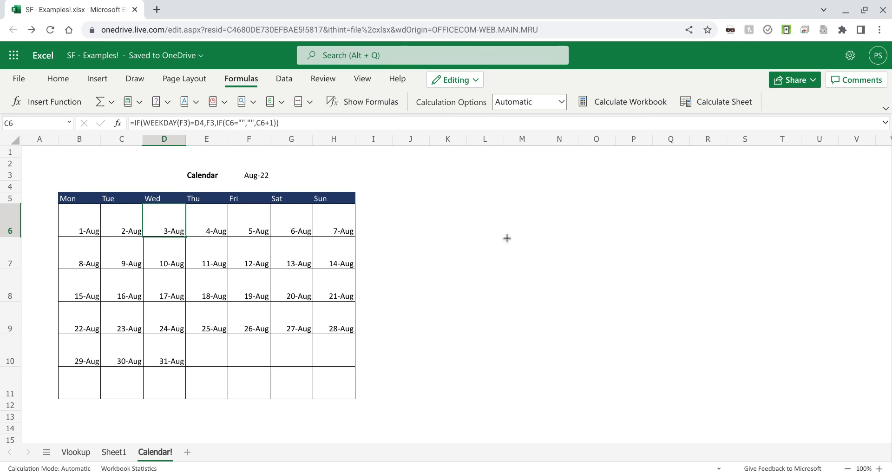
pyautogui.press('Left')
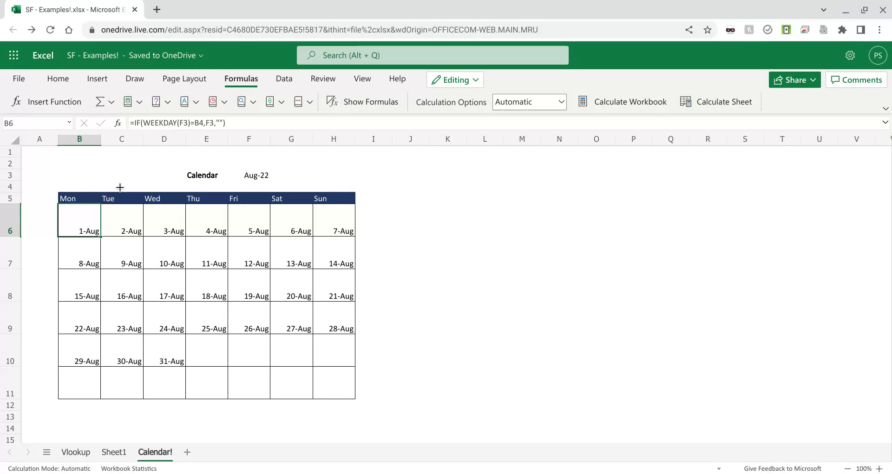
# Step: Compare the hidden weekday number in B4 with the Monday heading, and look over the Tuesday and Wednesday columns
pyautogui.click(69, 190)
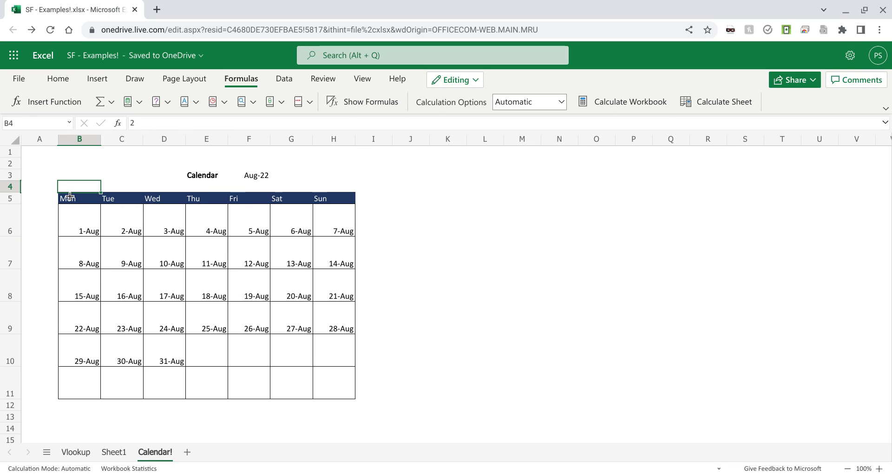
pyautogui.press('Down')
pyautogui.press('Down')
pyautogui.press('Up')
pyautogui.press('Up')
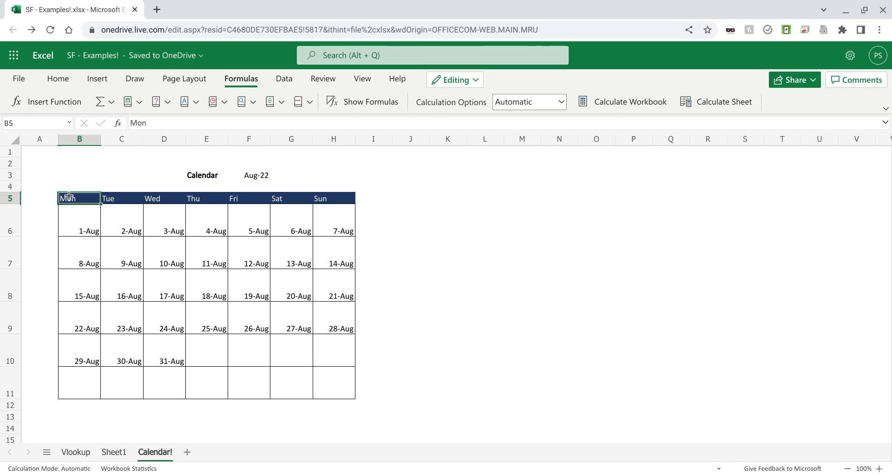
pyautogui.press('Right')
pyautogui.press('Down')
pyautogui.press('Down')
pyautogui.press('Up')
pyautogui.press('Right')
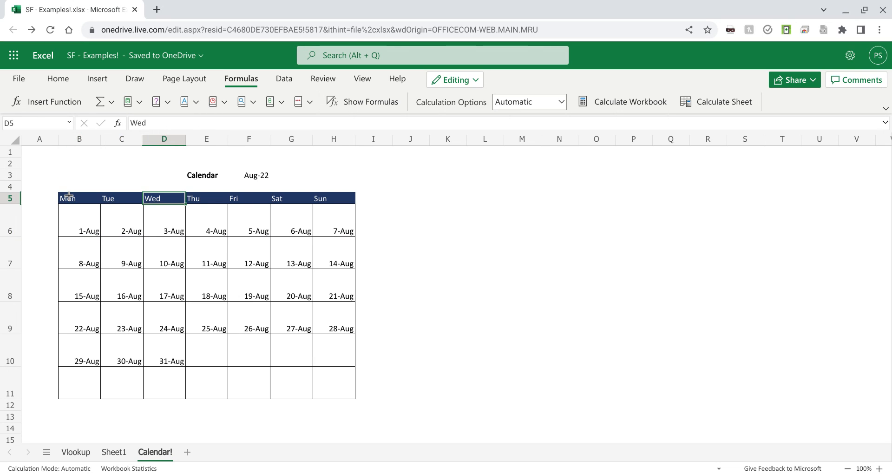
# Step: Set the calendar month in F3 to Sep 2022
pyautogui.press('Up')
pyautogui.press('Right')
pyautogui.press('Right')
pyautogui.press('Right')
pyautogui.press('Up')
pyautogui.press('Left')
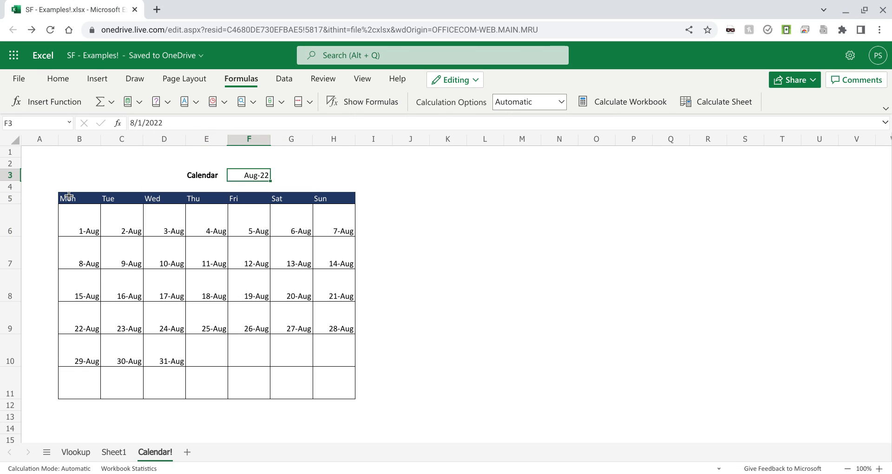
pyautogui.write('Se')
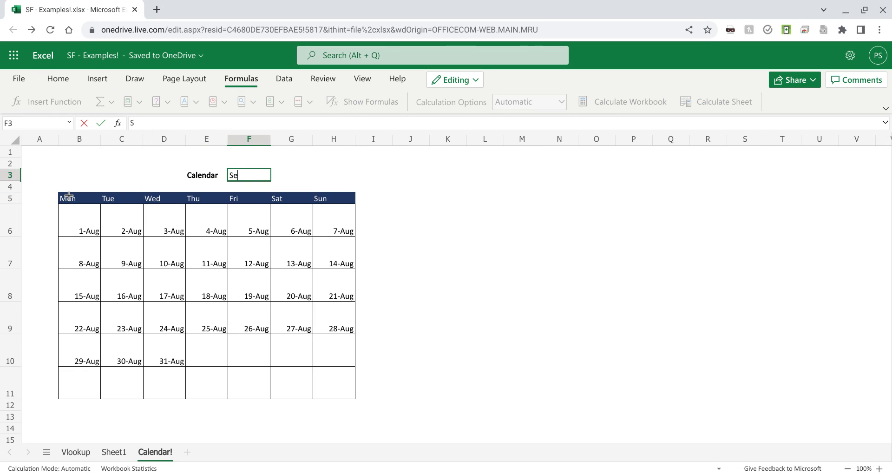
pyautogui.write('p 2022')
pyautogui.press('Return')
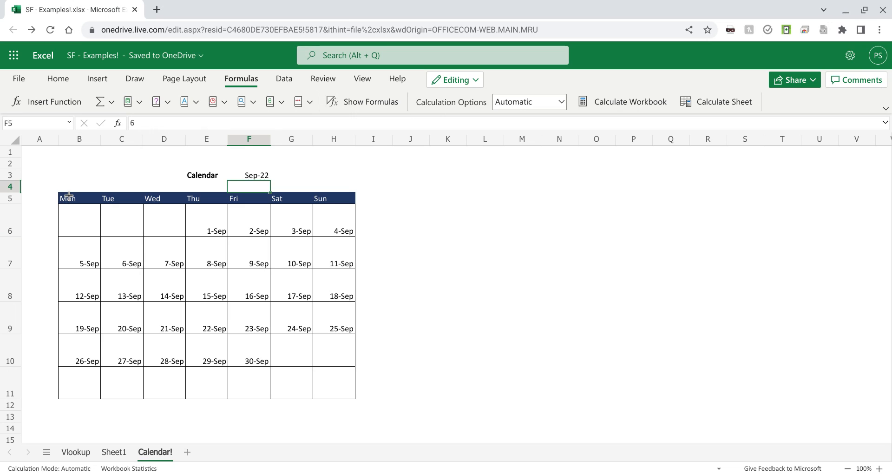
# Step: Examine the Thursday column's weekday number in E4, heading in E5 and formula in E6
pyautogui.press('Down')
pyautogui.press('Down')
pyautogui.press('Left')
pyautogui.press('Up')
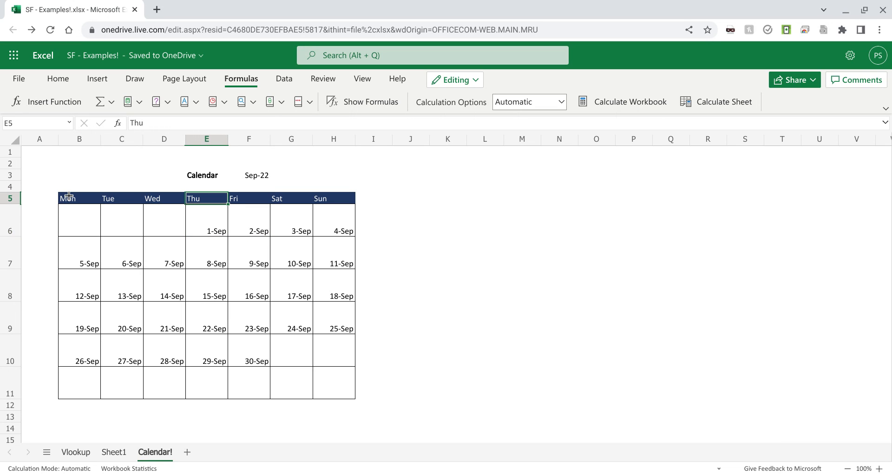
pyautogui.press('Down')
pyautogui.press('Up')
pyautogui.press('Up')
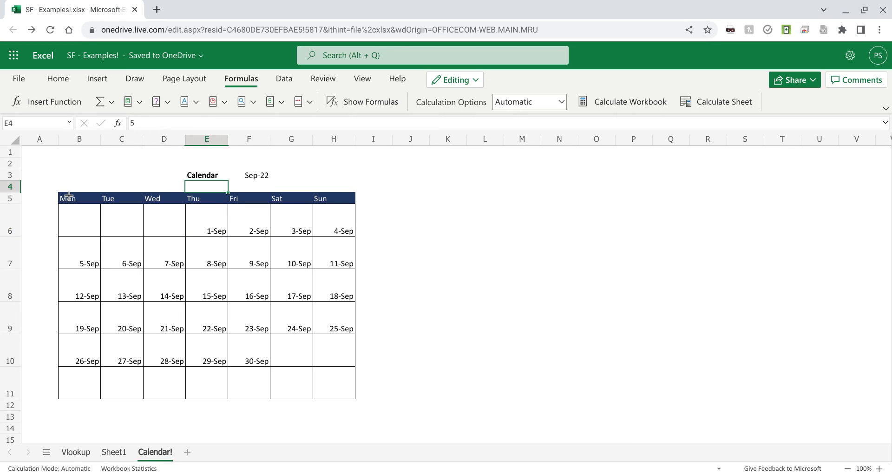
pyautogui.press('Down')
pyautogui.press('Up')
pyautogui.press('Down')
pyautogui.press('Down')
pyautogui.press('Up')
pyautogui.press('Down')
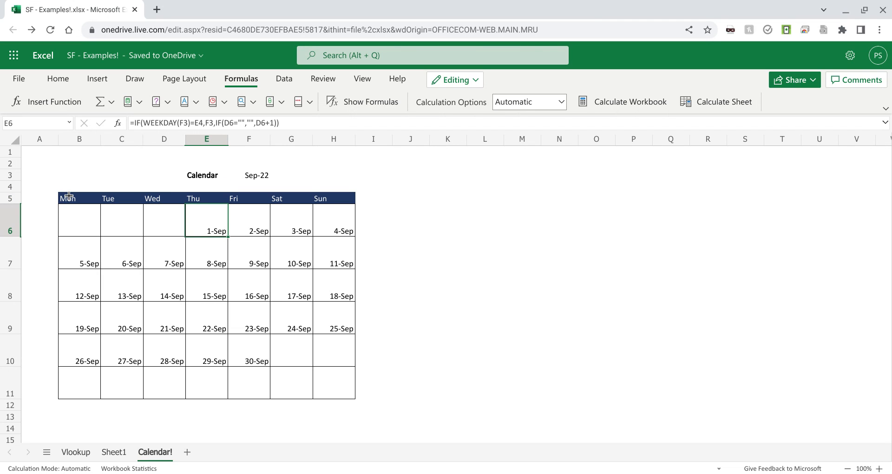
# Step: Examine the formulas in the blank cells B6:D6 and compare them with E6 and F6
pyautogui.press('Left')
pyautogui.press('Left')
pyautogui.press('Left')
pyautogui.press('Left')
pyautogui.press('Right')
pyautogui.press('Right')
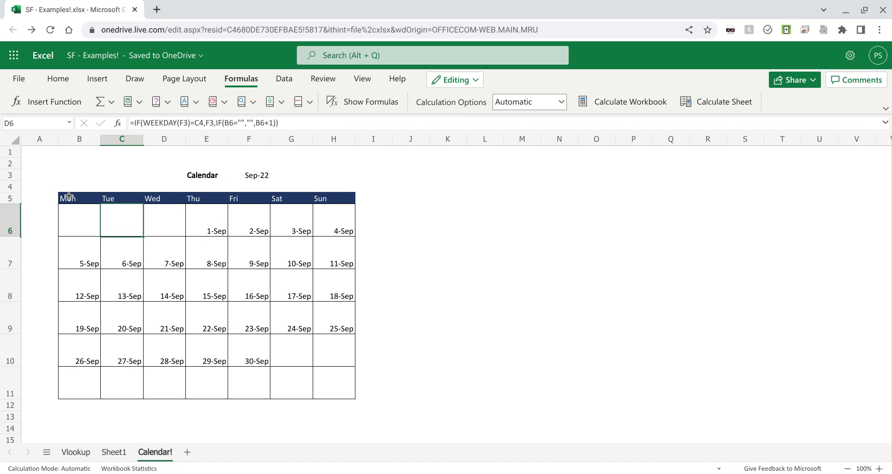
pyautogui.press('Left')
pyautogui.press('Right')
pyautogui.press('Right')
pyautogui.press('Right')
pyautogui.press('Right')
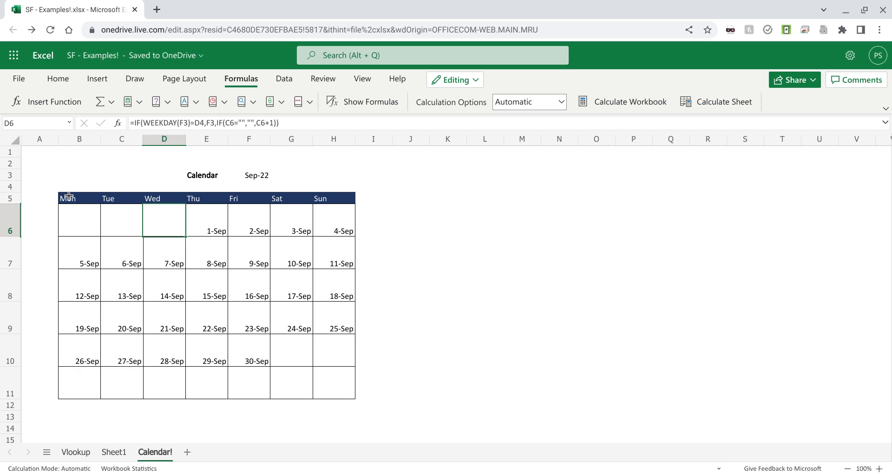
pyautogui.press('Left')
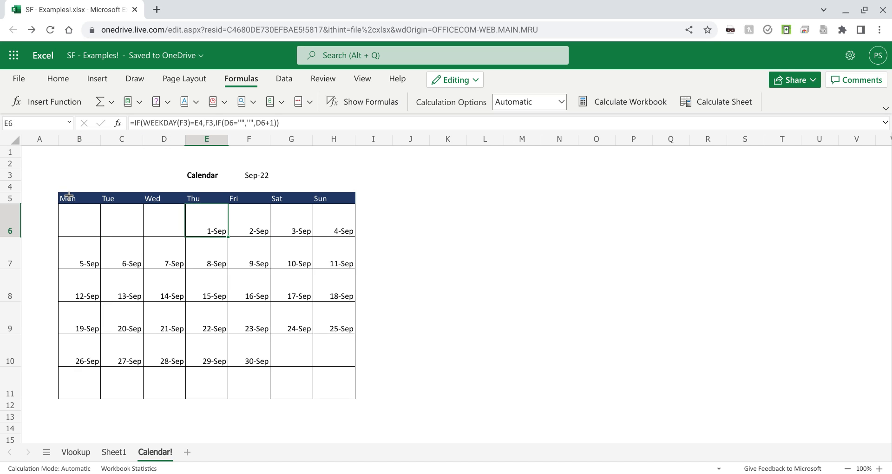
pyautogui.press('Right')
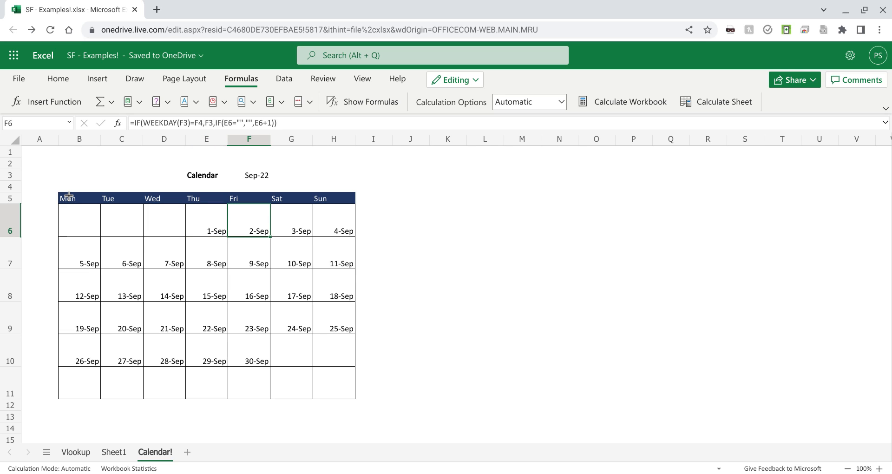
# Step: Trace how the formulas from B6 to F6 use the previous day's cell to stay blank or add one
pyautogui.press('Left')
pyautogui.press('Right')
pyautogui.press('Left')
pyautogui.press('Left')
pyautogui.press('Left')
pyautogui.press('Left')
pyautogui.press('Right')
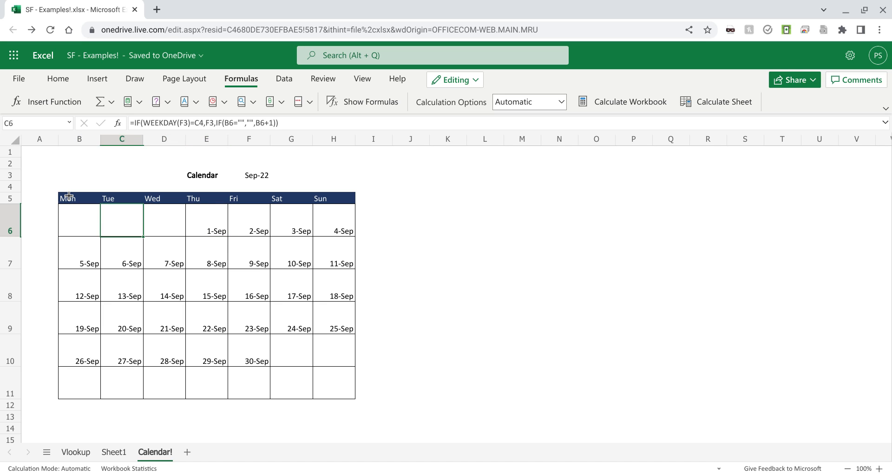
pyautogui.press('Right')
pyautogui.press('Right')
pyautogui.press('Right')
pyautogui.press('Left')
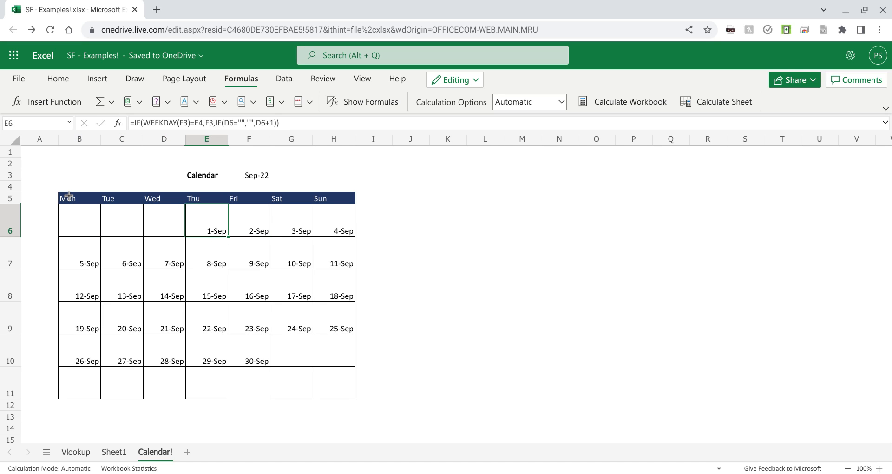
pyautogui.press('Right')
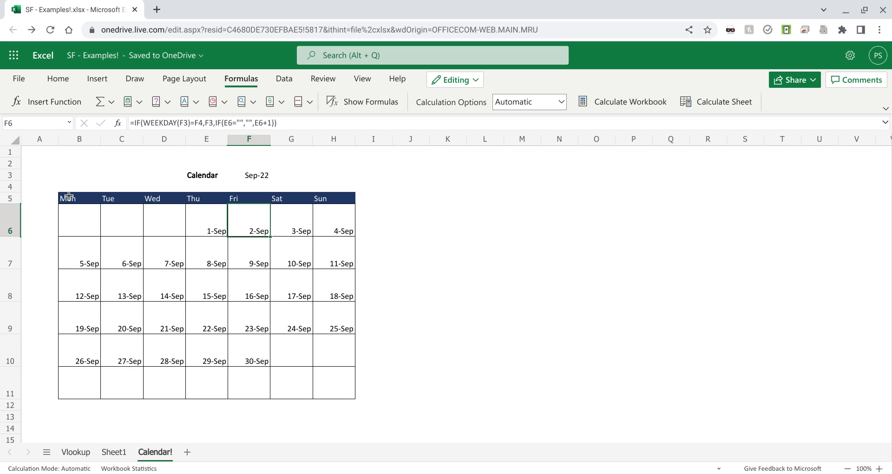
# Step: Review the day-increment formulas for the remaining first-week days in F6:H6
pyautogui.press('Left')
pyautogui.press('Right')
pyautogui.press('Right')
pyautogui.press('Right')
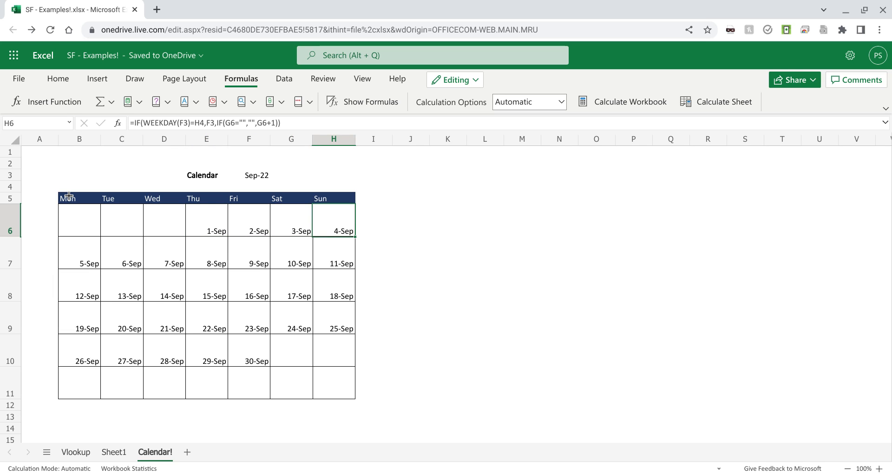
pyautogui.press('Left')
pyautogui.press('Left')
pyautogui.press('Left')
pyautogui.press('Right')
pyautogui.press('Right')
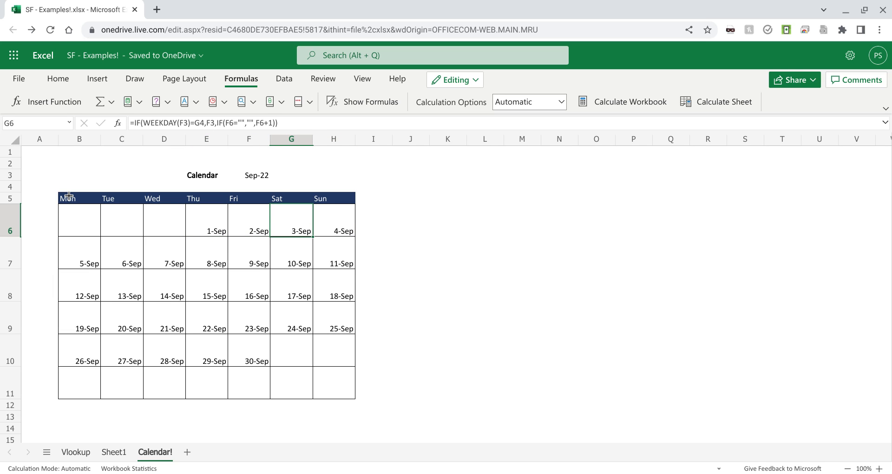
pyautogui.press('Left')
pyautogui.press('Left')
pyautogui.press('Left')
pyautogui.press('Right')
pyautogui.press('Right')
pyautogui.press('Right')
pyautogui.press('Right')
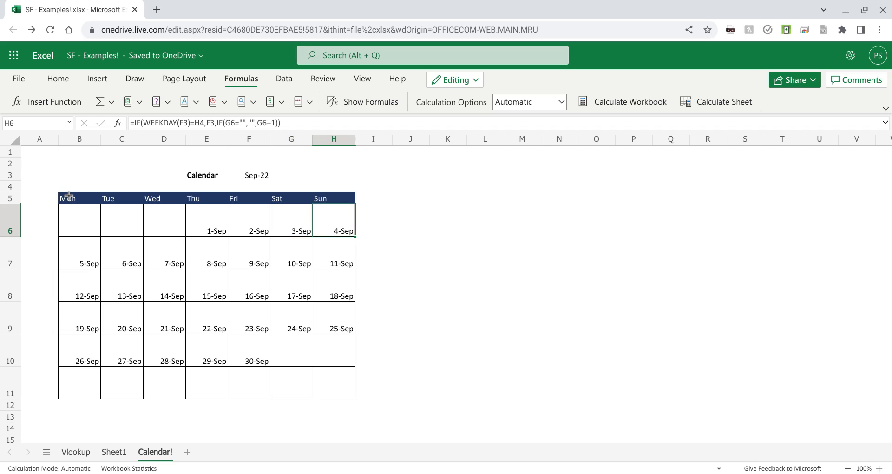
# Step: Review the first-week formulas from Sunday H6 back to Monday B6
pyautogui.press('Left')
pyautogui.press('Left')
pyautogui.press('Left')
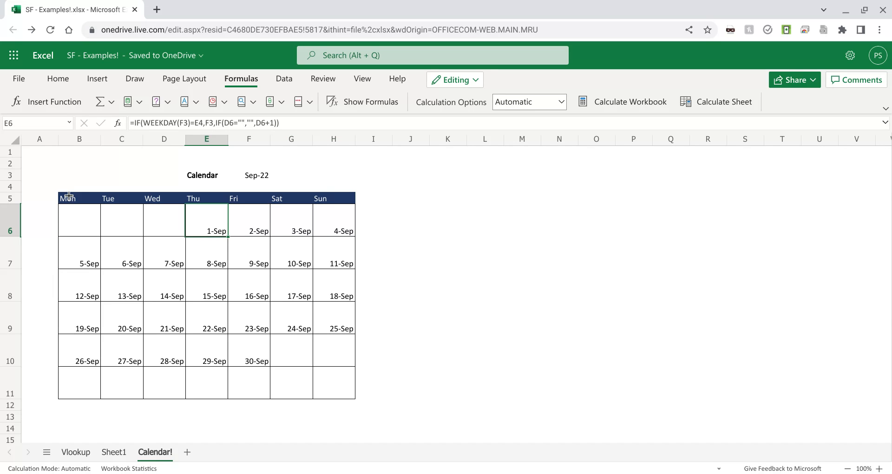
pyautogui.press('Left')
pyautogui.press('Left')
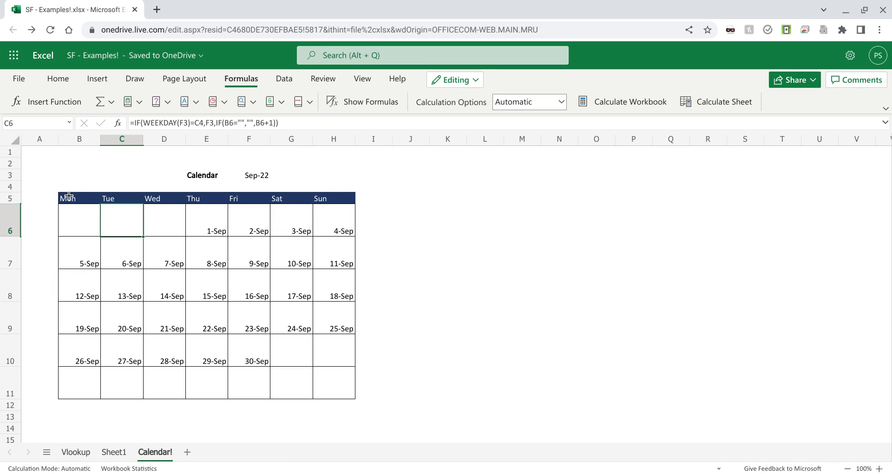
pyautogui.press('Left')
pyautogui.press('Right')
pyautogui.press('Left')
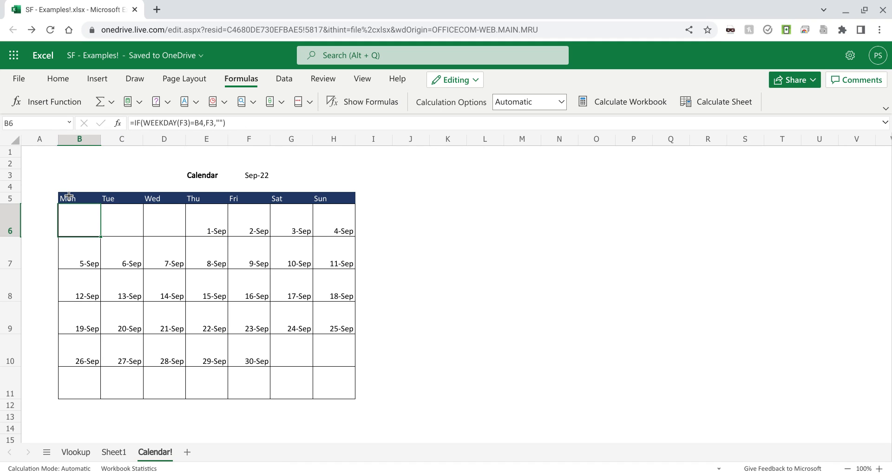
pyautogui.press('Right')
# Step: Examine the second-week formulas in row 7, starting with the Monday formula in B7
pyautogui.press('Down')
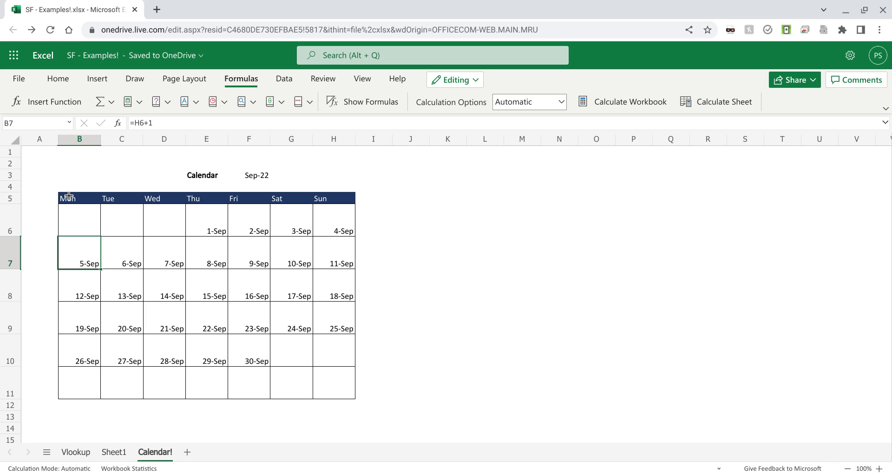
pyautogui.press('Right')
pyautogui.press('Left')
pyautogui.press('Left')
pyautogui.press('Right')
pyautogui.press('Right')
pyautogui.press('Left')
pyautogui.press('Right')
pyautogui.press('Right')
pyautogui.press('Right')
pyautogui.press('Right')
pyautogui.press('Right')
pyautogui.press('Right')
pyautogui.press('Right')
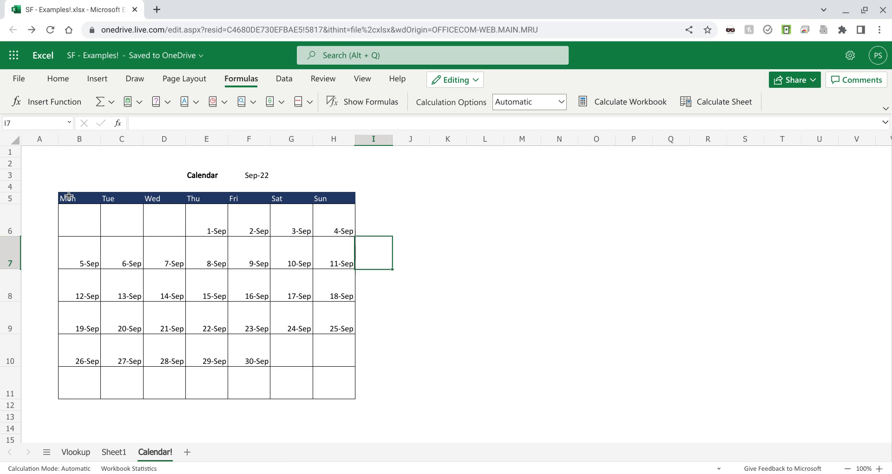
# Step: Trace how the Monday formula in B7 continues from the Sunday date in H6
pyautogui.press('Left')
pyautogui.press('Up')
pyautogui.press('Left')
pyautogui.press('Left')
pyautogui.press('Left')
pyautogui.press('Left')
pyautogui.press('Left')
pyautogui.press('Down')
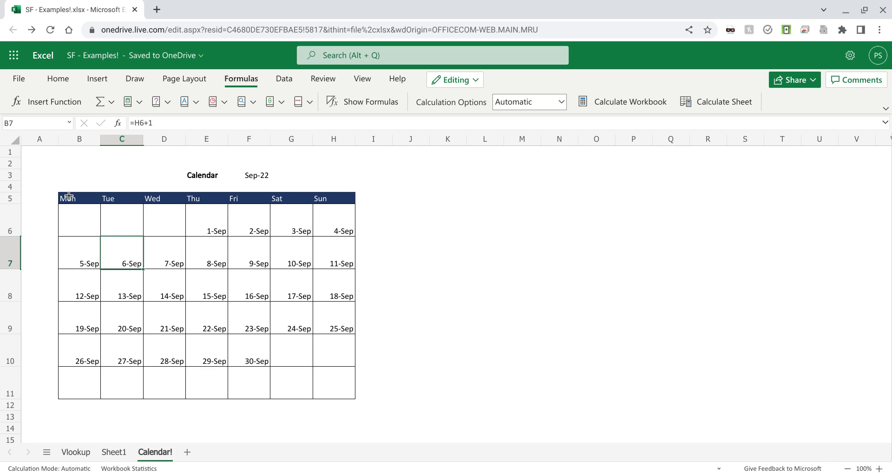
pyautogui.press('Left')
pyautogui.press('Right')
pyautogui.press('Right')
pyautogui.press('Right')
pyautogui.press('Right')
pyautogui.press('Right')
pyautogui.press('Right')
pyautogui.press('Up')
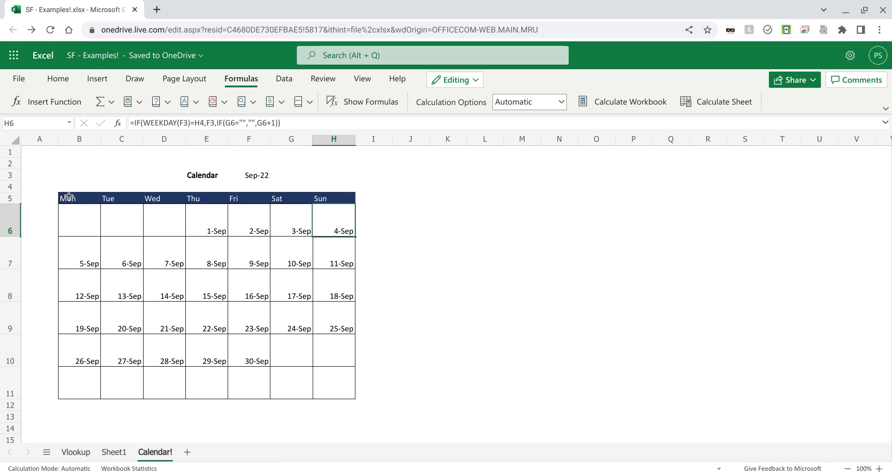
# Step: Check the day-increment formulas across row 7 and the Monday formulas down from B8 to B11
pyautogui.press('Down')
pyautogui.press('Left')
pyautogui.press('Left')
pyautogui.press('Left')
pyautogui.press('Left')
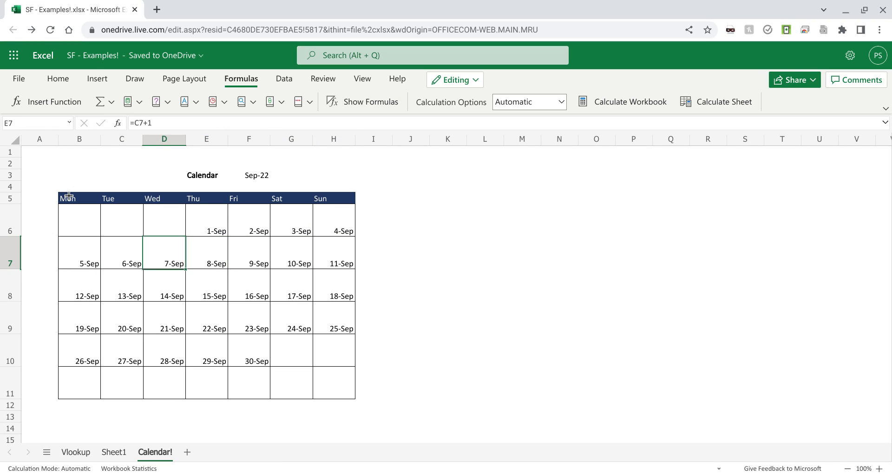
pyautogui.press('Right')
pyautogui.press('Right')
pyautogui.press('Right')
pyautogui.press('Right')
pyautogui.press('Down')
pyautogui.press('Left')
pyautogui.press('Left')
pyautogui.press('Left')
pyautogui.press('Left')
pyautogui.press('Left')
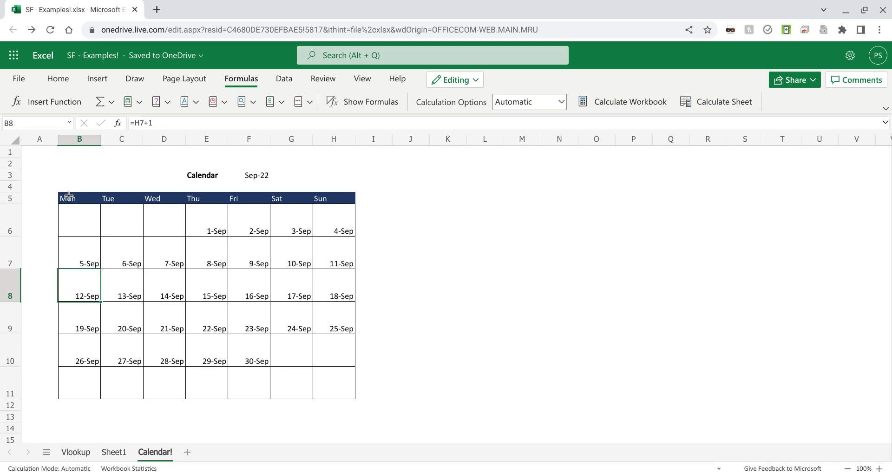
pyautogui.press('Down')
pyautogui.press('Down')
pyautogui.press('Down')
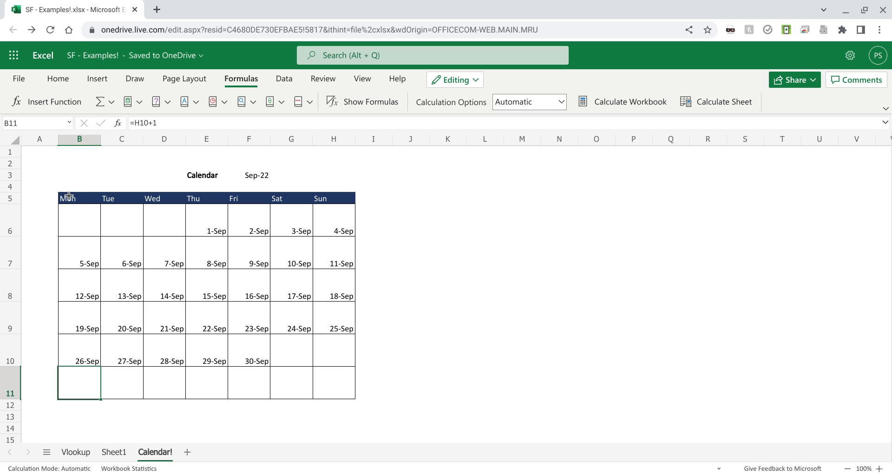
# Step: Show the conditional formatting rules that apply to the calendar range B6:H11
pyautogui.hotkey('shift', 'Right')
pyautogui.hotkey('shift', 'Right')
pyautogui.hotkey('shift', 'Right')
pyautogui.hotkey('shift', 'Right')
pyautogui.hotkey('shift', 'Right')
pyautogui.hotkey('shift', 'Right')
pyautogui.hotkey('shift', 'Up')
pyautogui.hotkey('shift', 'Up')
pyautogui.hotkey('shift', 'Up')
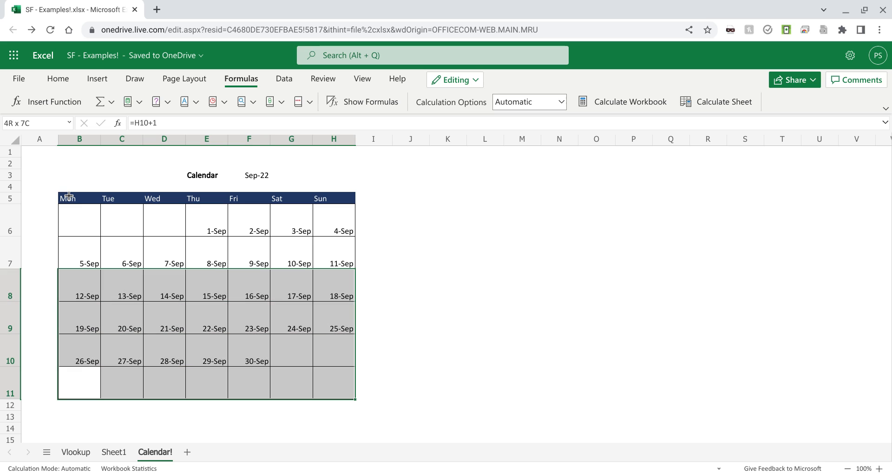
pyautogui.hotkey('shift', 'Up')
pyautogui.hotkey('shift', 'Up')
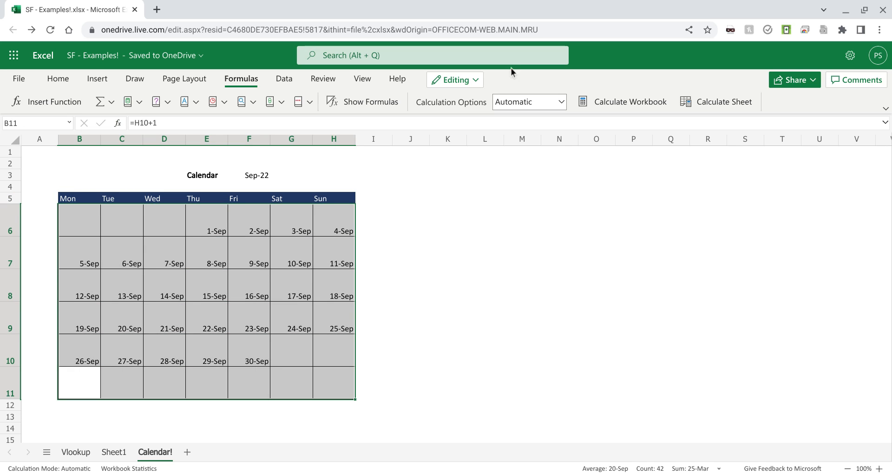
pyautogui.click(68, 85)
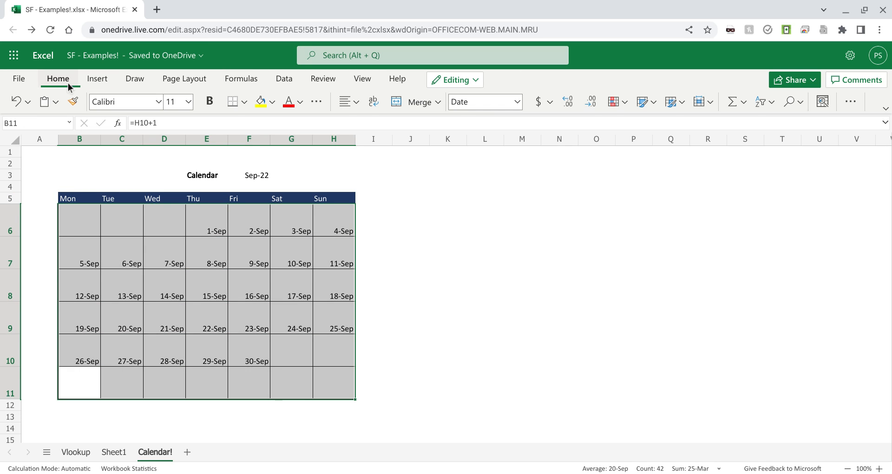
pyautogui.click(625, 116)
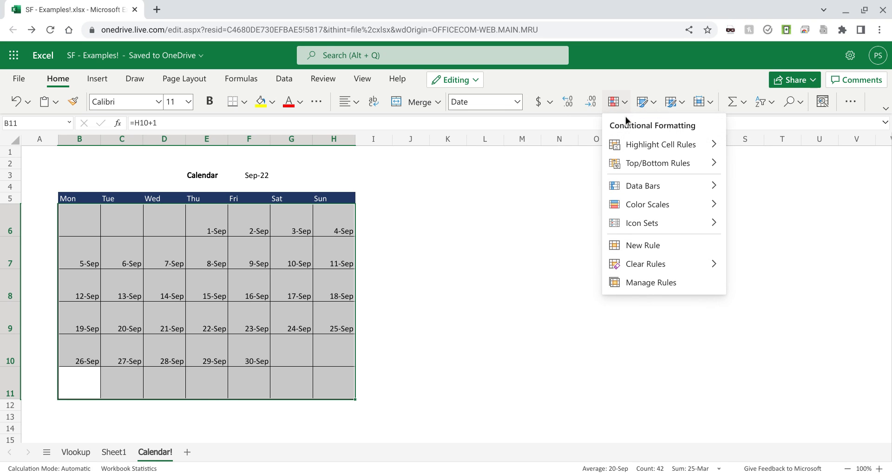
pyautogui.click(646, 287)
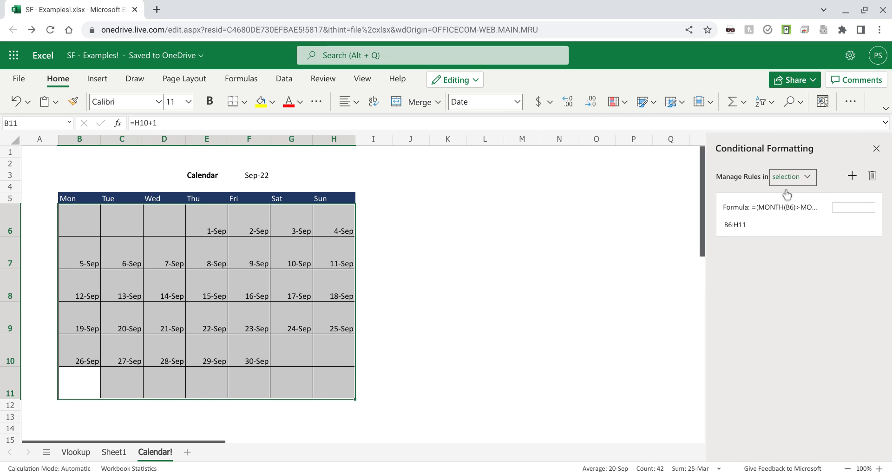
# Step: Inspect the rule's month-comparison formula and font colour without editing it, and check the formulas in B11 and C11
pyautogui.click(790, 224)
pyautogui.click(854, 224)
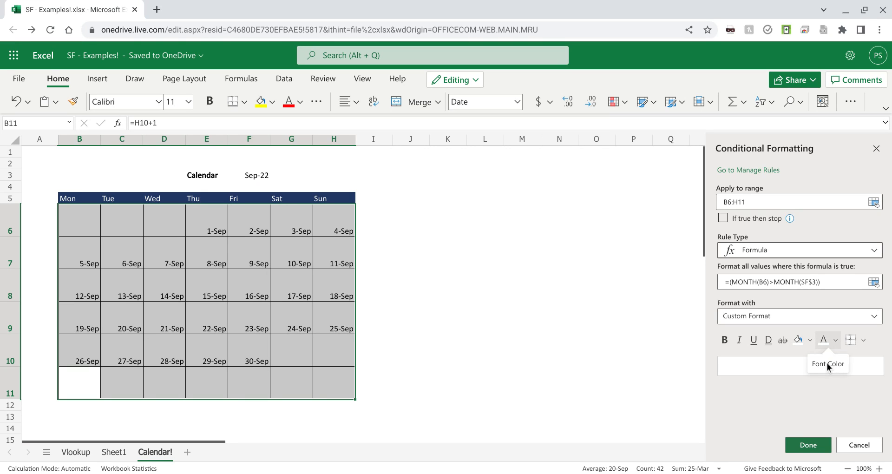
pyautogui.click(860, 445)
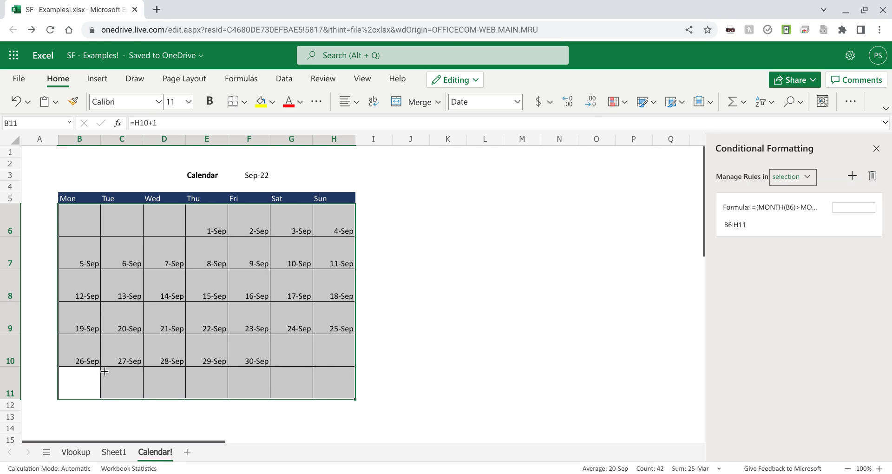
pyautogui.click(876, 148)
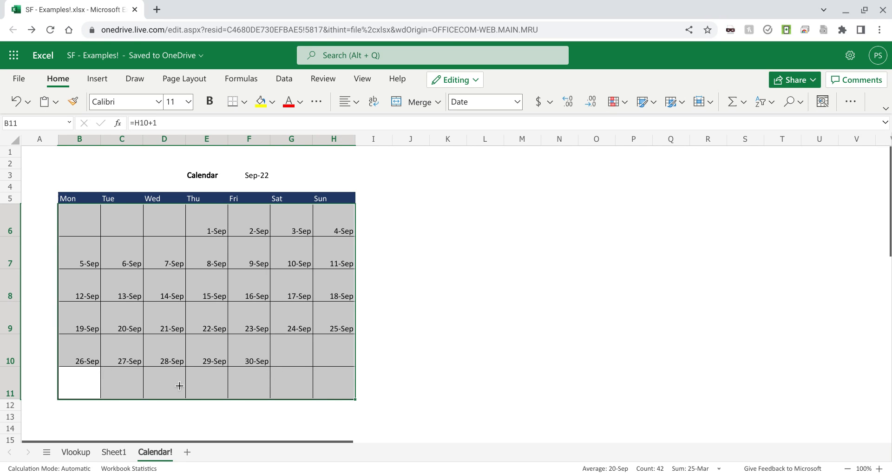
pyautogui.click(145, 387)
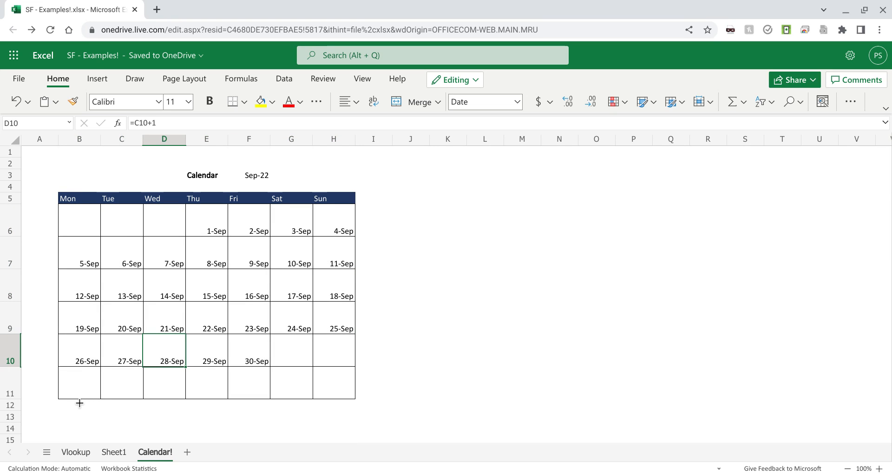
pyautogui.click(79, 397)
pyautogui.press('Right')
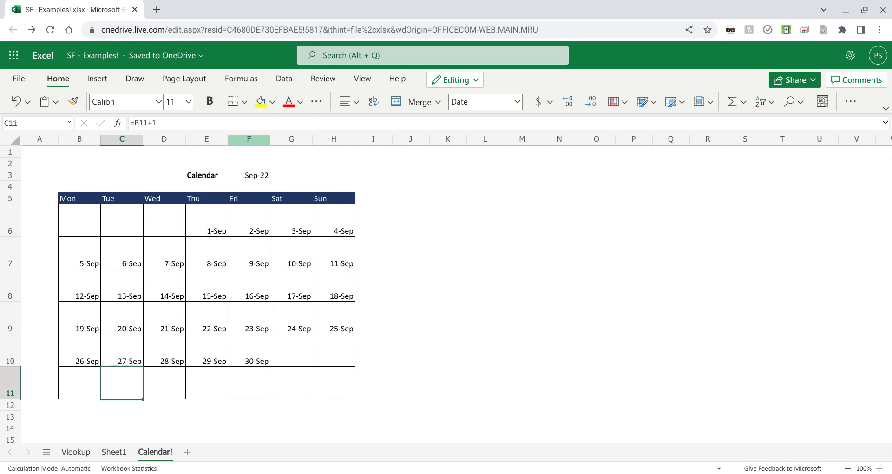
# Step: Set the calendar month in F3 to Oct 2022
pyautogui.click(258, 183)
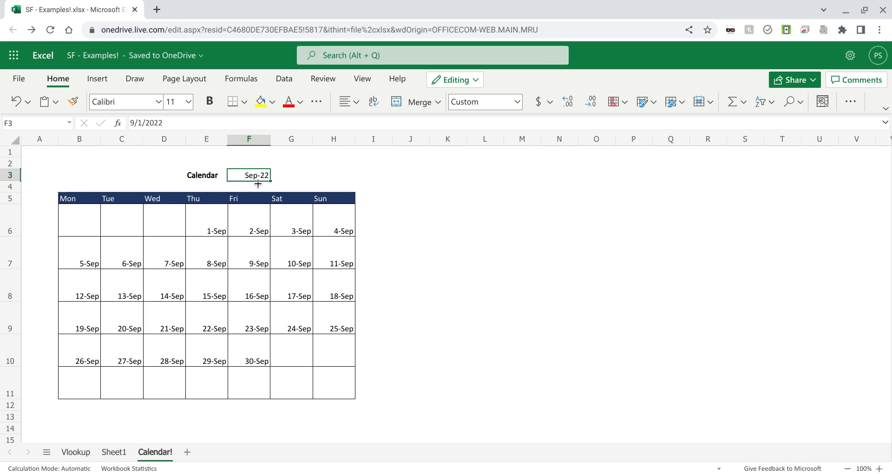
pyautogui.write('Oct')
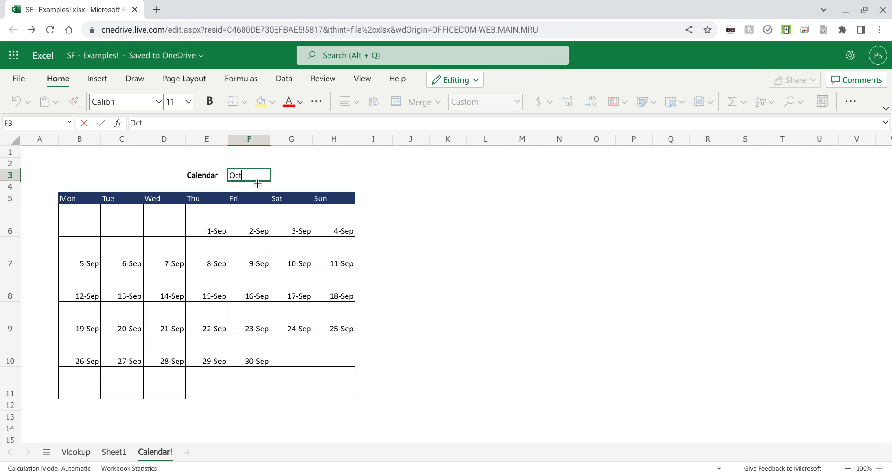
pyautogui.write(' 2022')
pyautogui.press('Return')
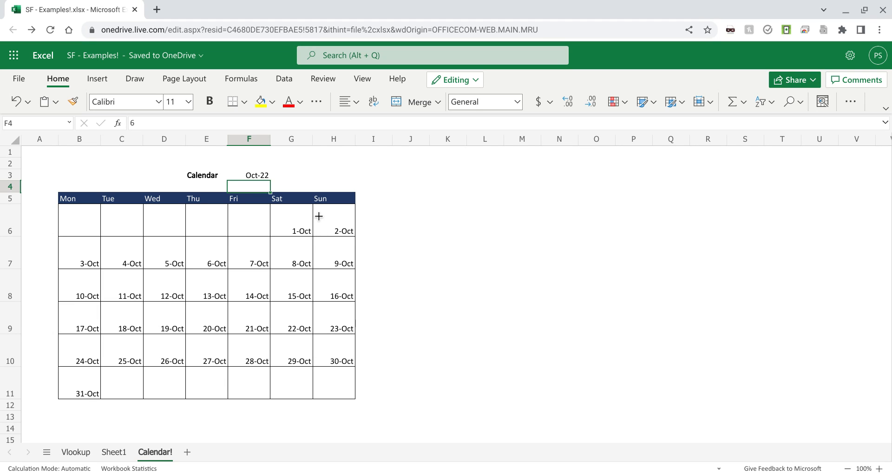
# Step: Preview the printed page of the October calendar and return to the workbook
pyautogui.click(242, 178)
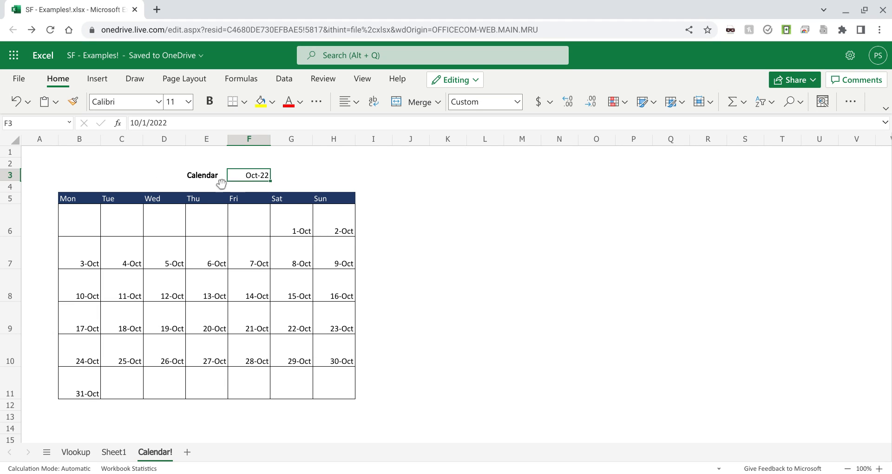
pyautogui.click(15, 80)
pyautogui.click(45, 214)
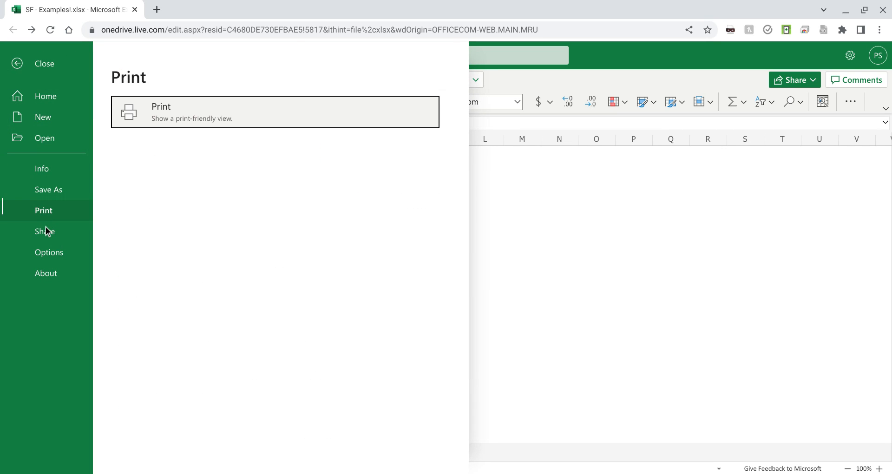
pyautogui.click(234, 115)
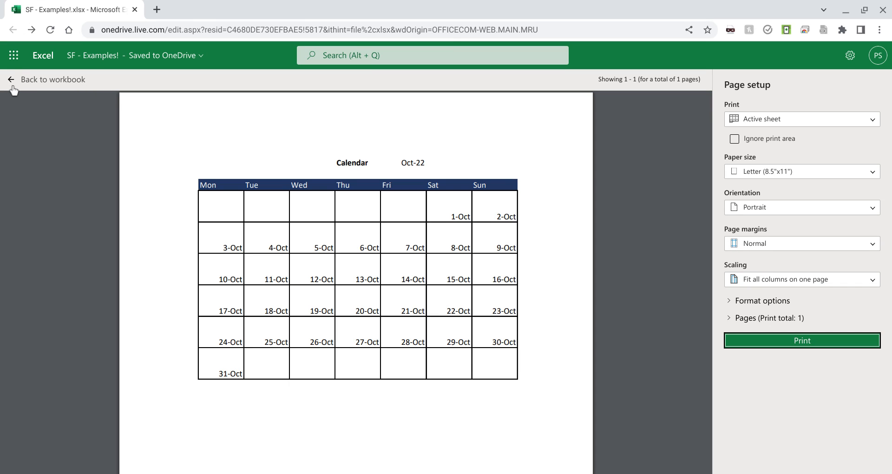
pyautogui.click(13, 89)
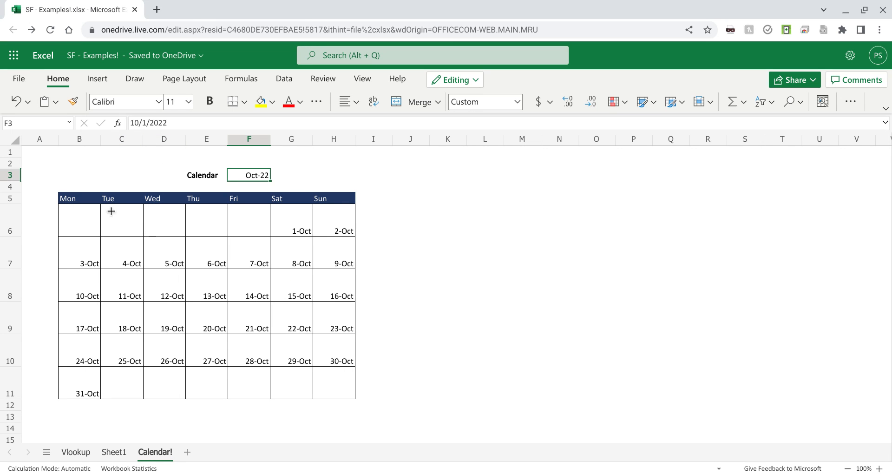
# Step: Copy the whole calendar block B3:H11 and paste it with its upper-left cell at K3
pyautogui.click(82, 179)
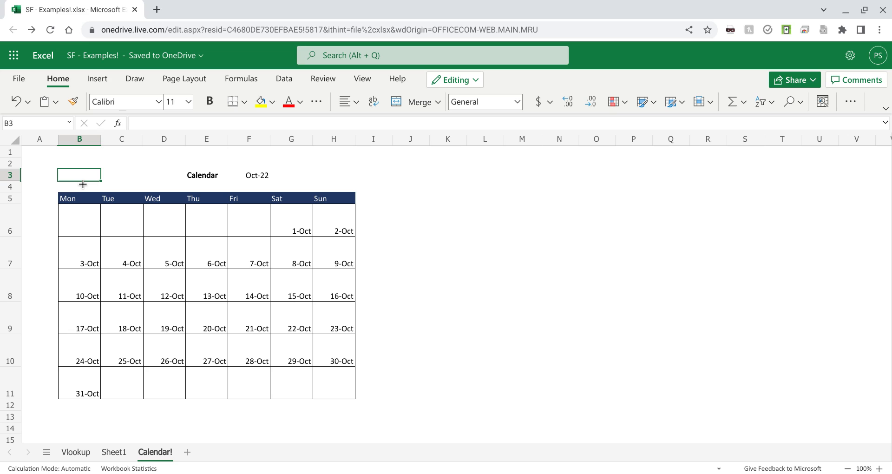
pyautogui.hotkey('shift', 'Right')
pyautogui.hotkey('shift', 'Right')
pyautogui.hotkey('shift', 'Right')
pyautogui.hotkey('shift', 'Right')
pyautogui.hotkey('shift', 'Right')
pyautogui.hotkey('shift', 'Right')
pyautogui.hotkey('shift', 'Down')
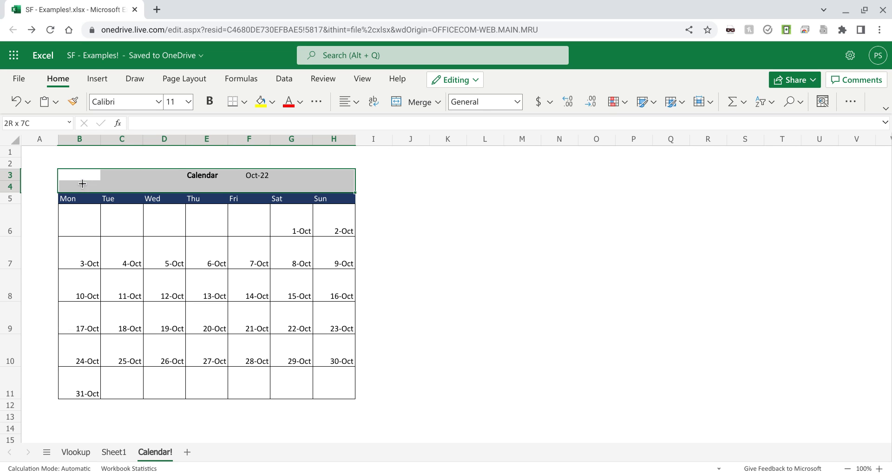
pyautogui.hotkey('shift', 'Down')
pyautogui.hotkey('shift', 'Down')
pyautogui.hotkey('shift', 'Down')
pyautogui.hotkey('shift', 'Down')
pyautogui.hotkey('shift', 'Down')
pyautogui.hotkey('shift', 'Down')
pyautogui.hotkey('shift', 'Down')
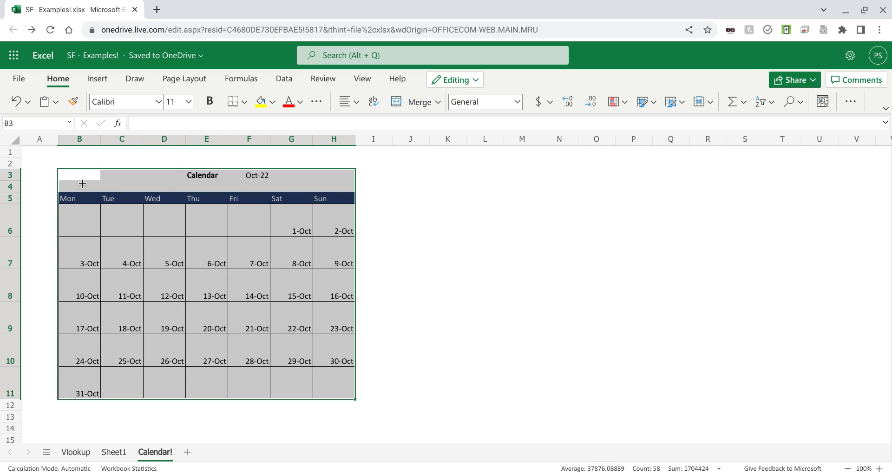
pyautogui.press('Right')
pyautogui.press('Right')
pyautogui.press('Right')
pyautogui.press('Right')
pyautogui.press('Right')
pyautogui.press('Right')
pyautogui.press('Right')
pyautogui.press('Right')
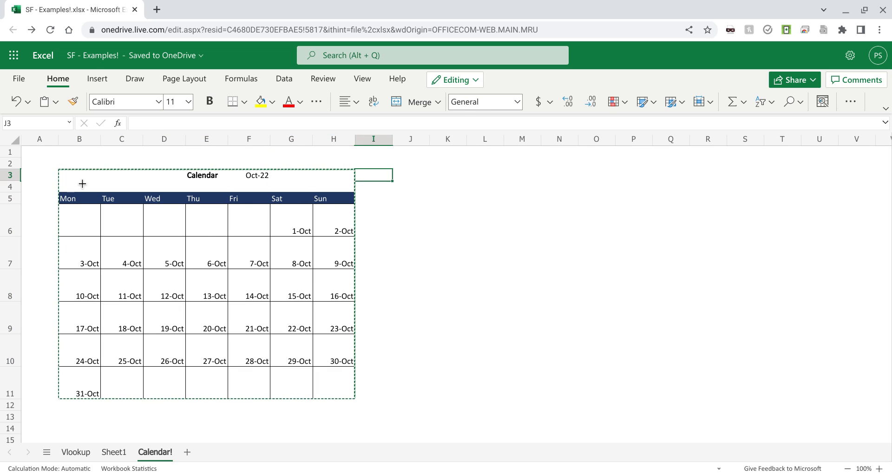
pyautogui.press('Right')
pyautogui.hotkey('ctrl', 'v')
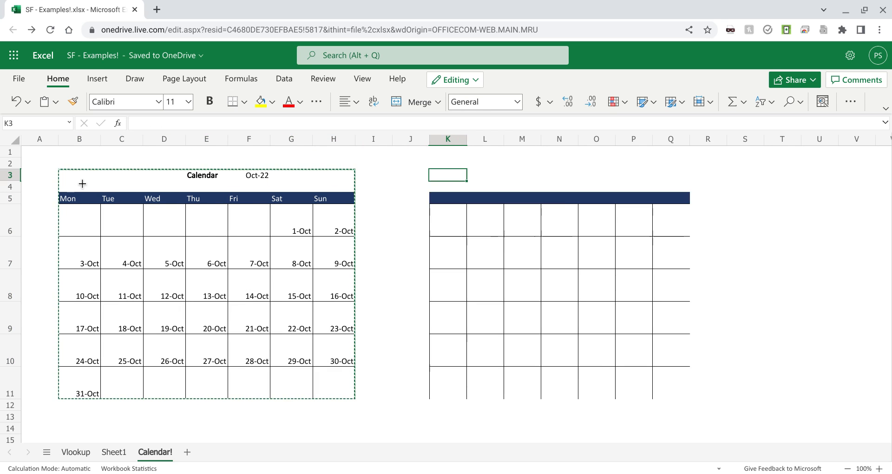
# Step: Examine the copied calendar's month cell O3 and its first-week formulas through P6
pyautogui.press('Right')
pyautogui.press('Right')
pyautogui.press('Right')
pyautogui.press('Right')
pyautogui.press('Down')
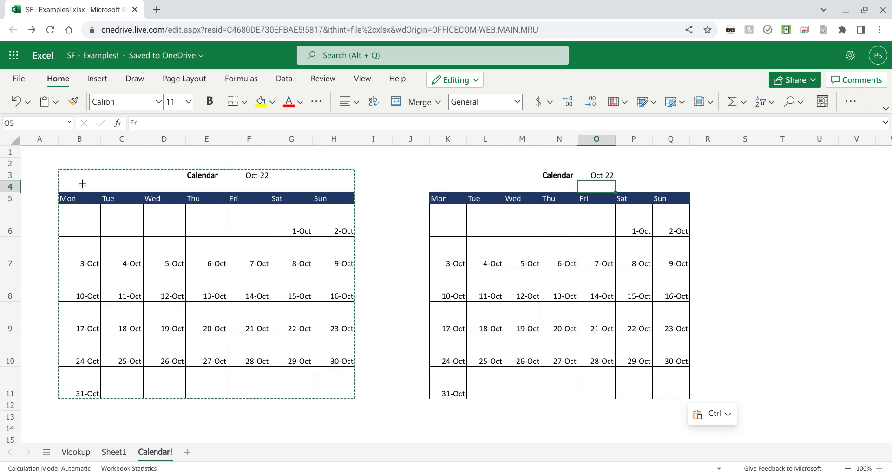
pyautogui.press('Left')
pyautogui.press('Left')
pyautogui.press('Left')
pyautogui.press('Down')
pyautogui.press('Left')
pyautogui.press('Down')
pyautogui.press('Right')
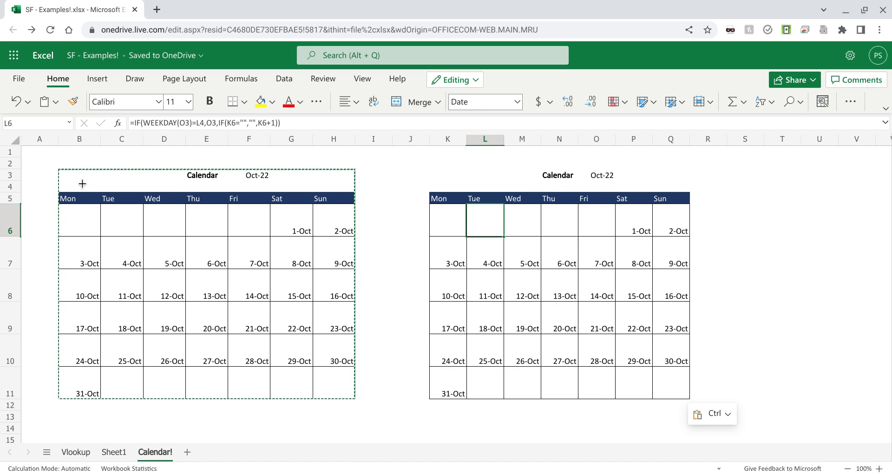
pyautogui.press('Right')
pyautogui.press('Right')
pyautogui.press('Right')
pyautogui.press('Right')
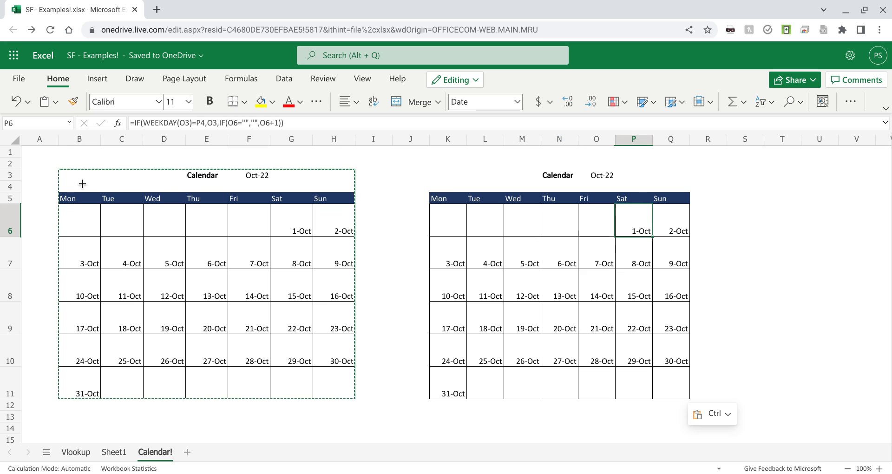
# Step: Set the copied calendar's month in O3 to Nov 2022
pyautogui.press('Up')
pyautogui.press('Up')
pyautogui.press('Up')
pyautogui.press('Left')
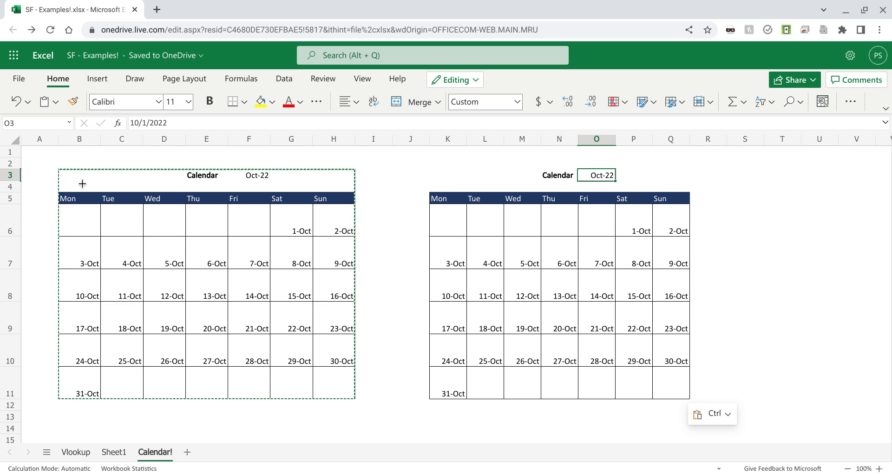
pyautogui.press('Down')
pyautogui.press('Down')
pyautogui.press('Down')
pyautogui.press('Down')
pyautogui.press('Up')
pyautogui.press('Up')
pyautogui.press('Up')
pyautogui.press('Up')
pyautogui.write('Nov')
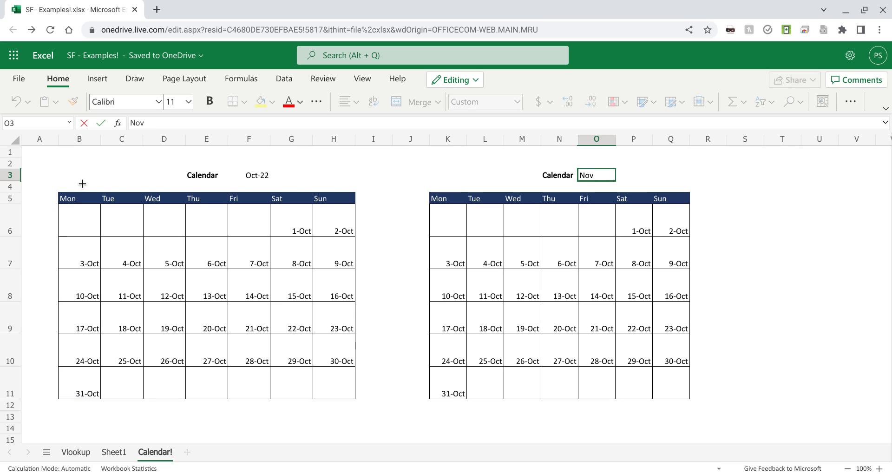
pyautogui.write(' 2022')
pyautogui.press('Return')
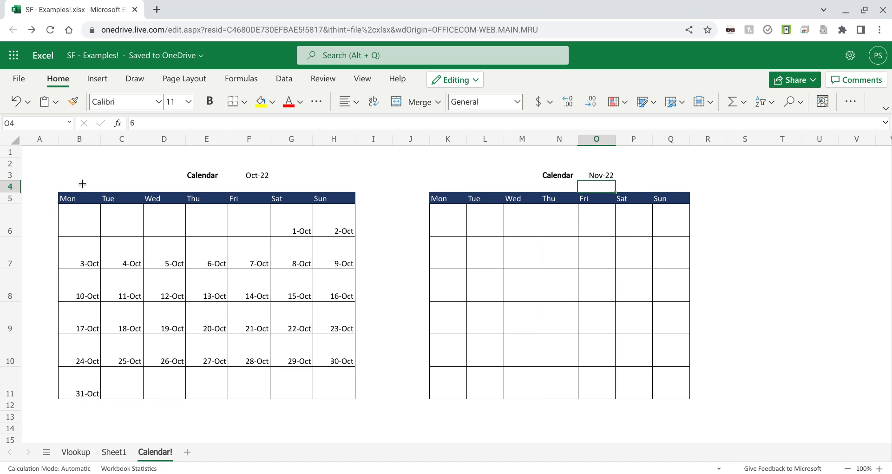
pyautogui.press('Up')
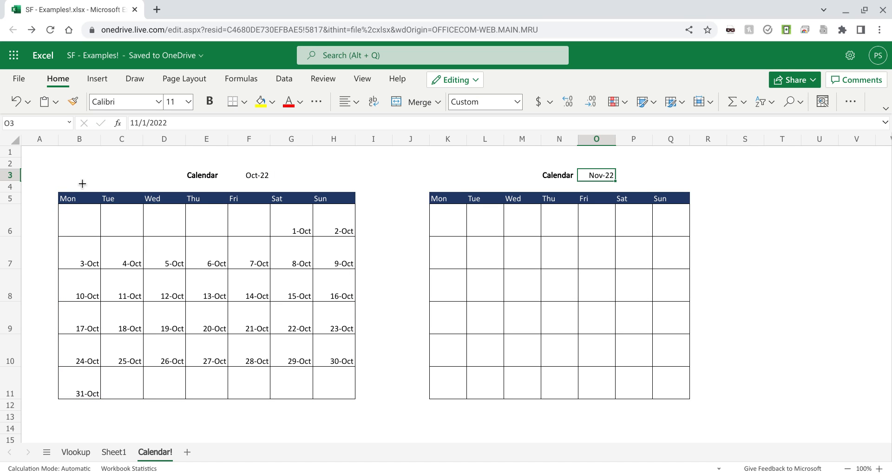
pyautogui.press('Down')
pyautogui.press('Left')
pyautogui.press('Left')
pyautogui.press('Left')
pyautogui.press('Left')
pyautogui.press('Down')
pyautogui.hotkey('shift', 'Right')
pyautogui.hotkey('shift', 'Right')
pyautogui.hotkey('shift', 'Right')
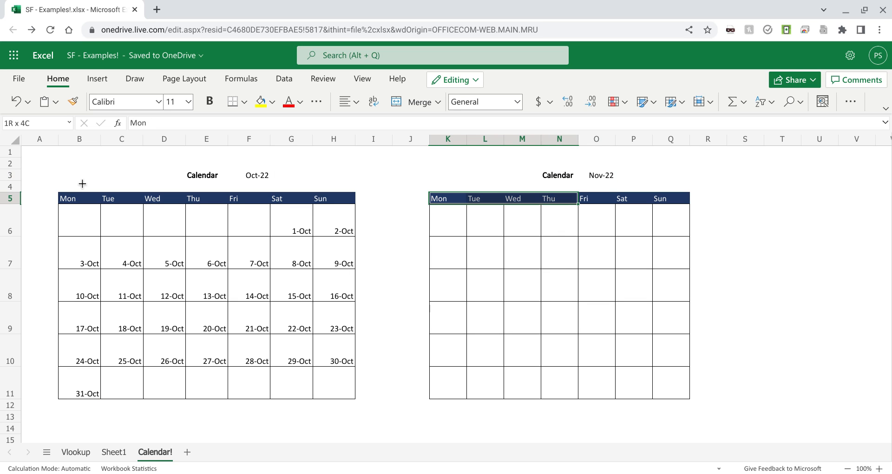
pyautogui.hotkey('shift', 'Down')
pyautogui.hotkey('shift', 'Down')
pyautogui.hotkey('shift', 'Down')
pyautogui.hotkey('shift', 'Down')
pyautogui.hotkey('shift', 'Down')
pyautogui.hotkey('shift', 'Down')
pyautogui.hotkey('shift', 'Right')
pyautogui.hotkey('shift', 'Right')
pyautogui.hotkey('shift', 'Right')
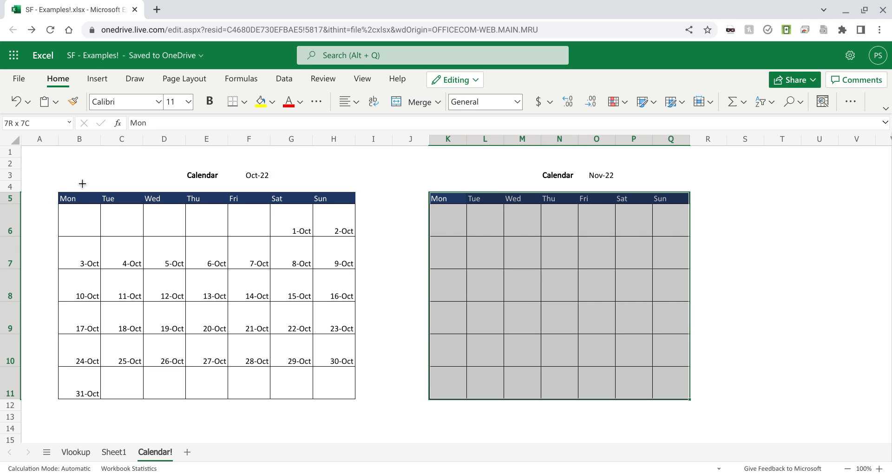
# Step: Select the copied calendar's date cells K6:Q11 and list the conditional formatting rules that apply to them
pyautogui.press('Down')
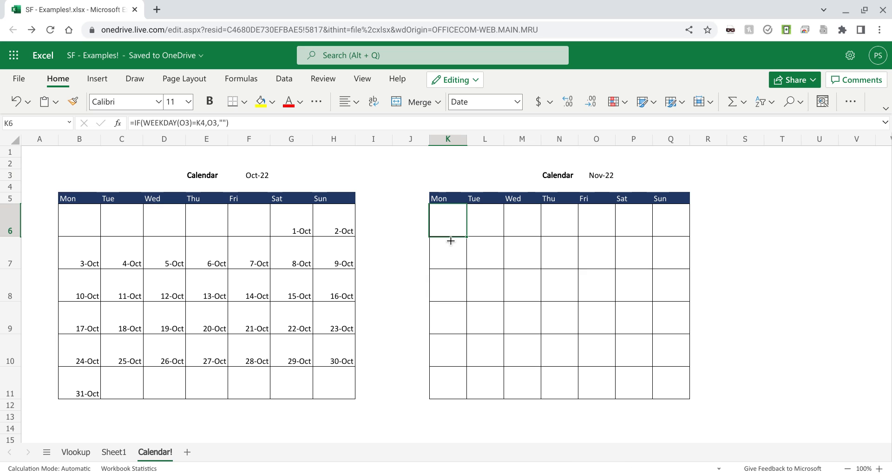
pyautogui.hotkey('shift', 'Right')
pyautogui.hotkey('shift', 'Right')
pyautogui.hotkey('shift', 'Right')
pyautogui.hotkey('shift', 'Right')
pyautogui.hotkey('shift', 'Right')
pyautogui.hotkey('shift', 'Right')
pyautogui.hotkey('shift', 'Down')
pyautogui.hotkey('shift', 'Down')
pyautogui.hotkey('shift', 'Down')
pyautogui.hotkey('shift', 'Down')
pyautogui.hotkey('shift', 'Down')
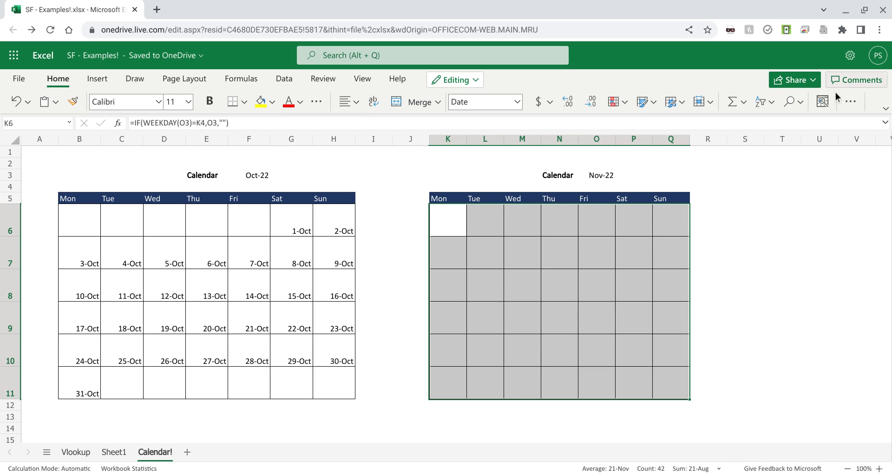
pyautogui.click(621, 108)
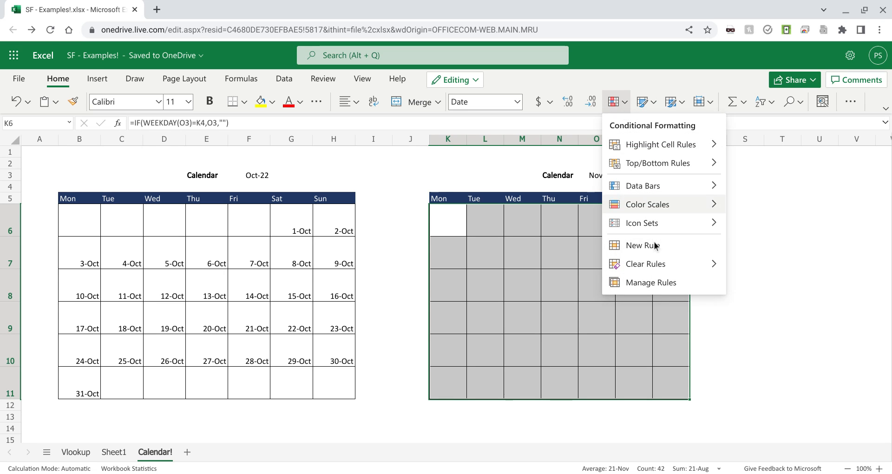
pyautogui.click(656, 282)
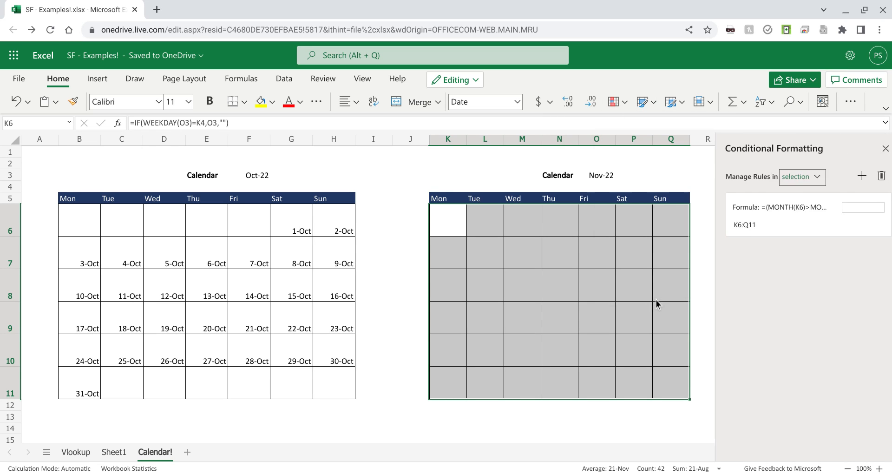
pyautogui.click(770, 225)
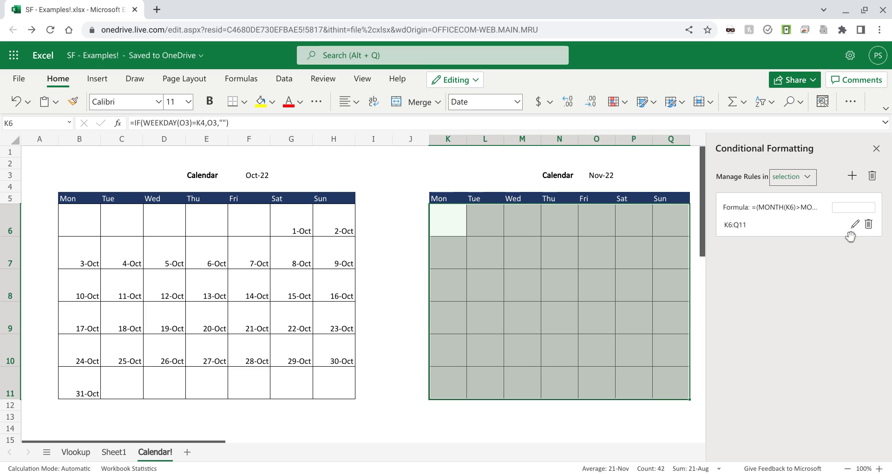
# Step: Change the K6:Q11 conditional formatting rule's formula to =(MONTH(K6)>MONTH($O$3)), save it and close the rule manager
pyautogui.click(854, 225)
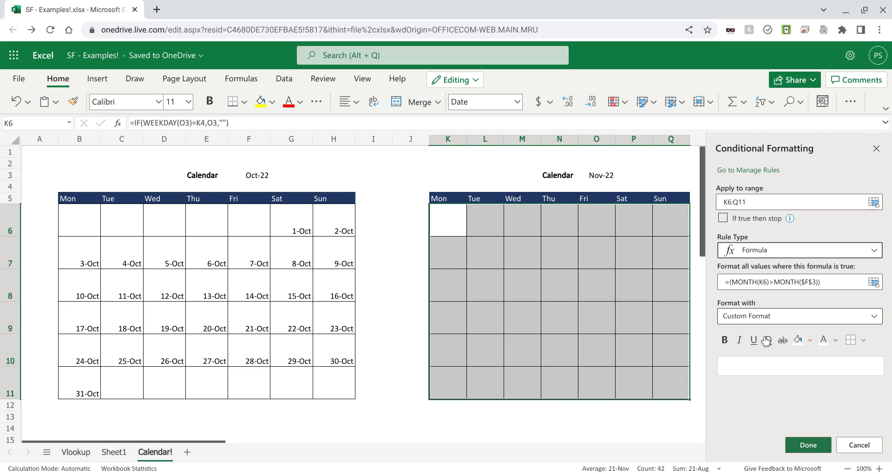
pyautogui.click(778, 316)
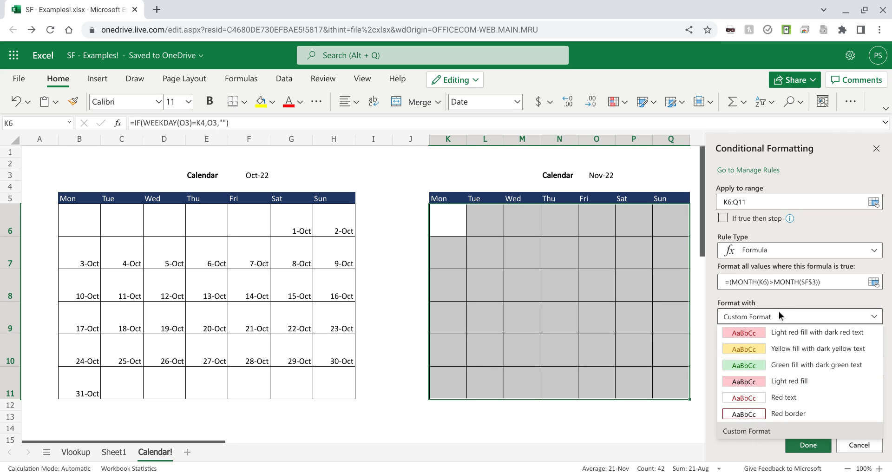
pyautogui.click(779, 311)
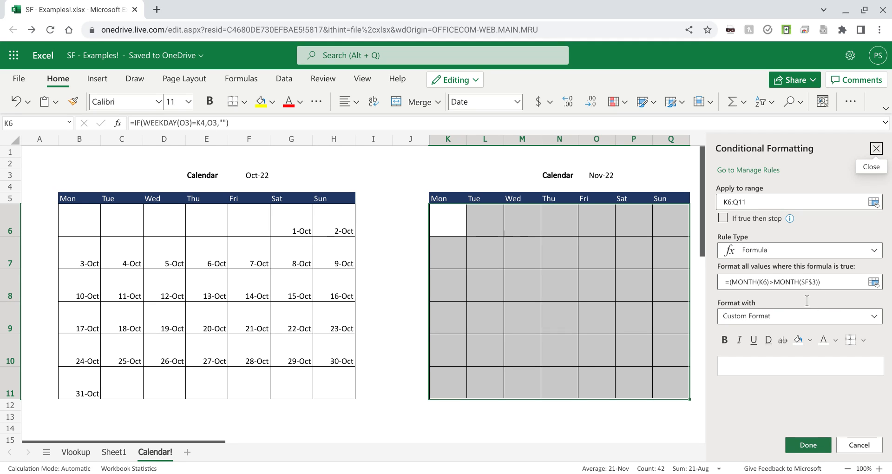
pyautogui.click(806, 281)
pyautogui.press('BackSpace')
pyautogui.write('O')
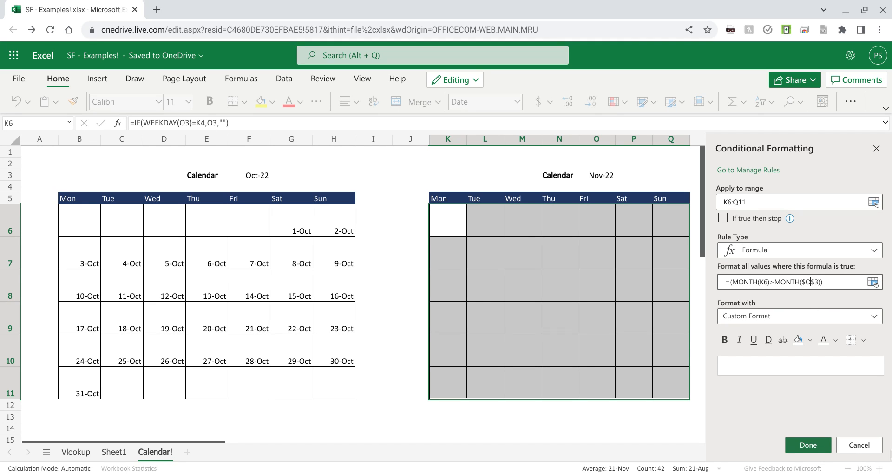
pyautogui.click(808, 444)
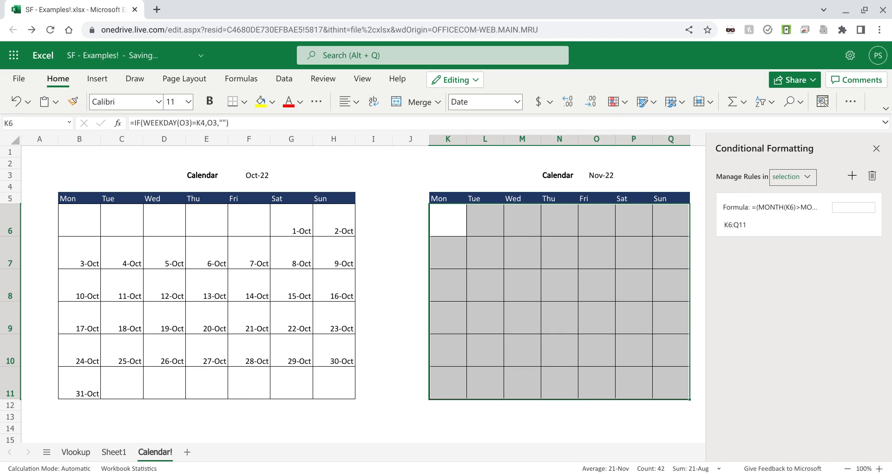
pyautogui.click(876, 148)
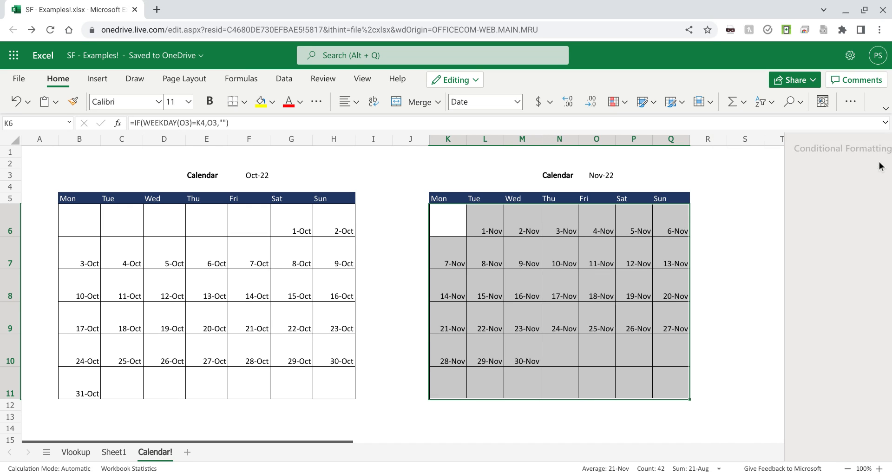